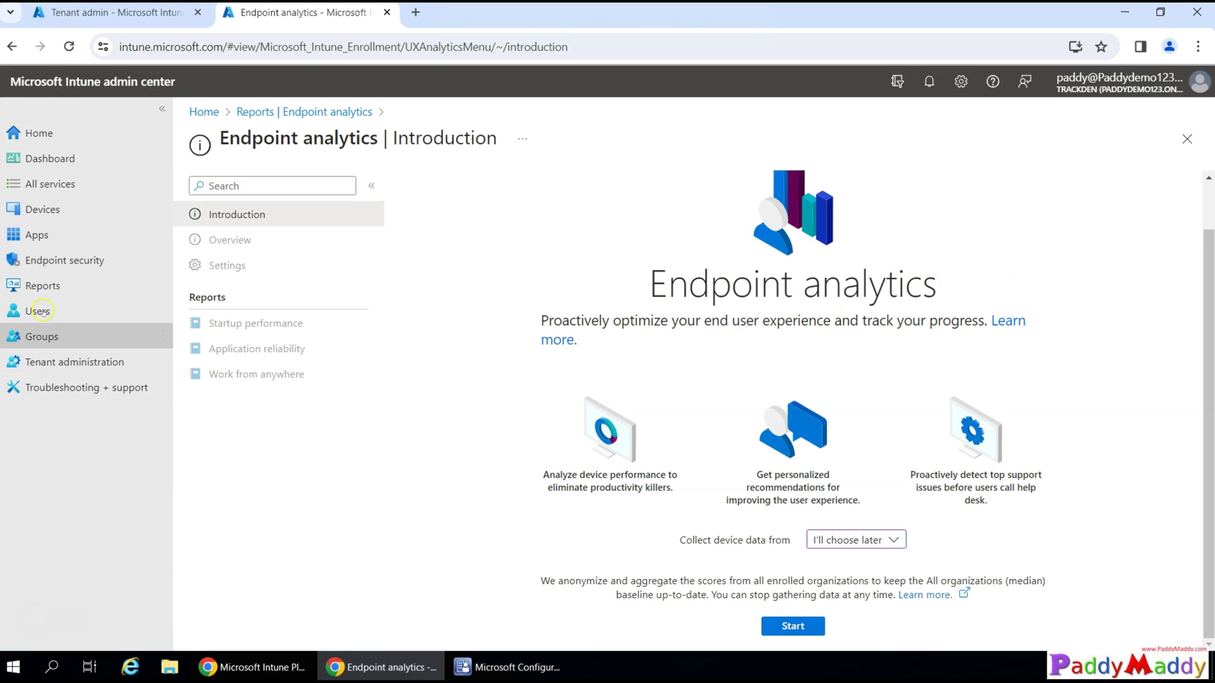
Step: Discard the unsaved edits and reopen the Endpoint analytics Introduction, collecting from all cloud-managed devices
click(42, 286)
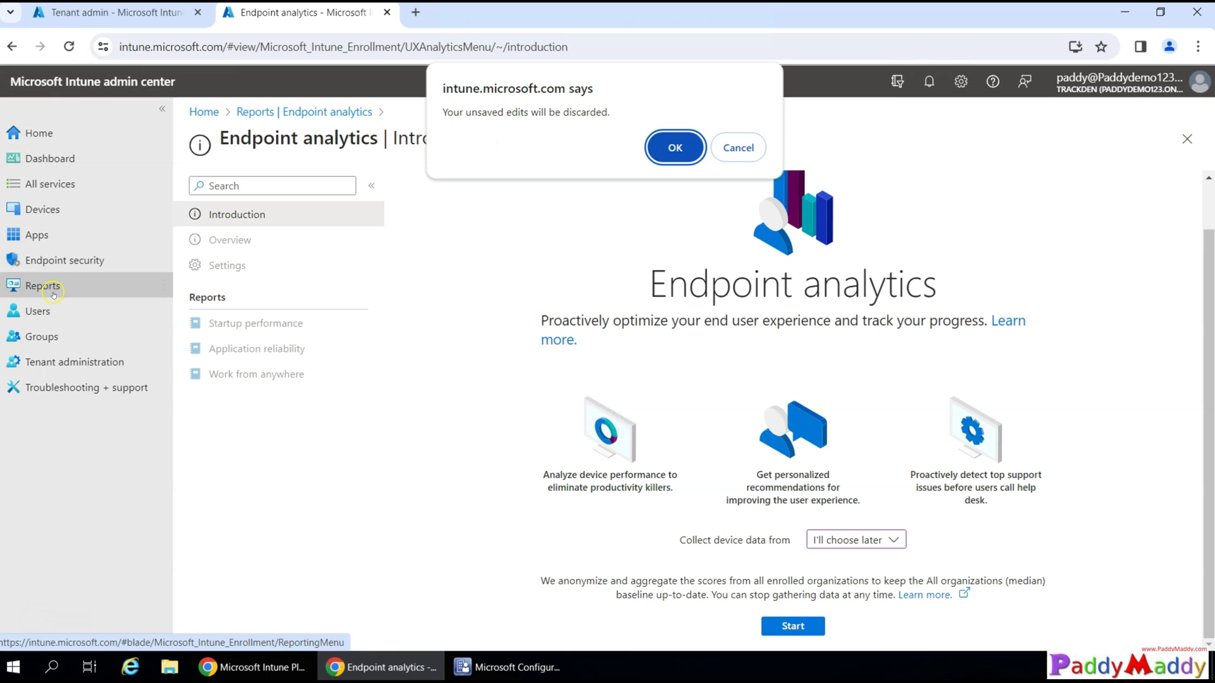
click(675, 147)
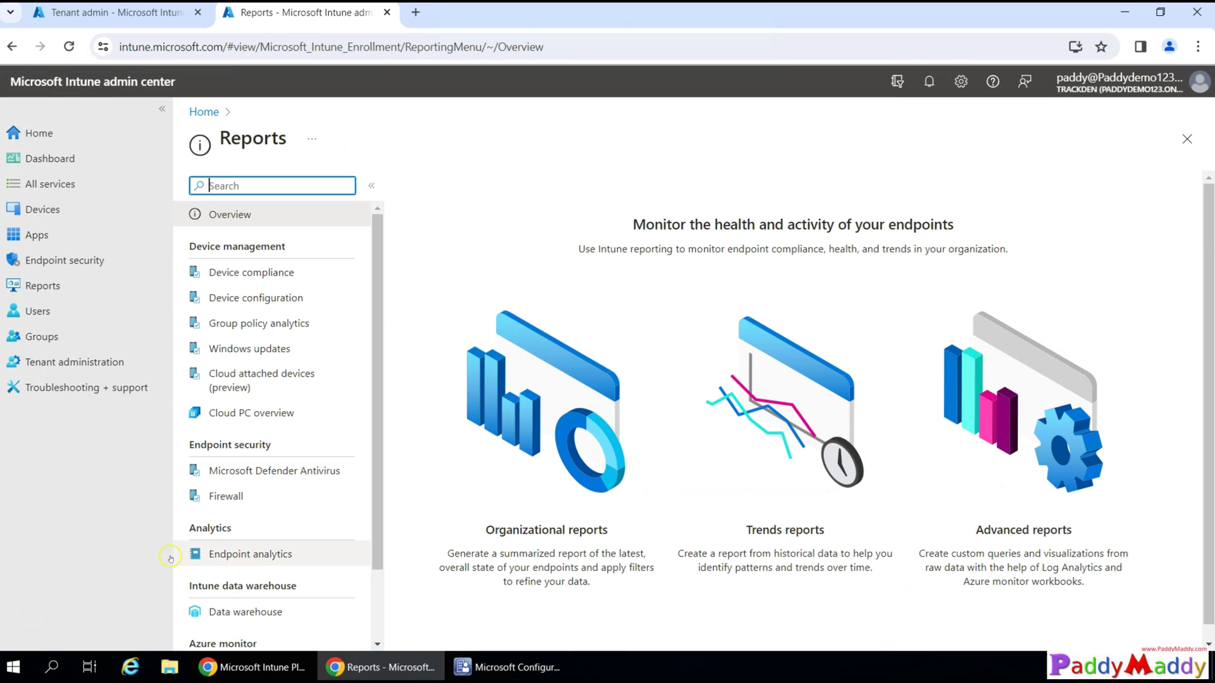
click(234, 554)
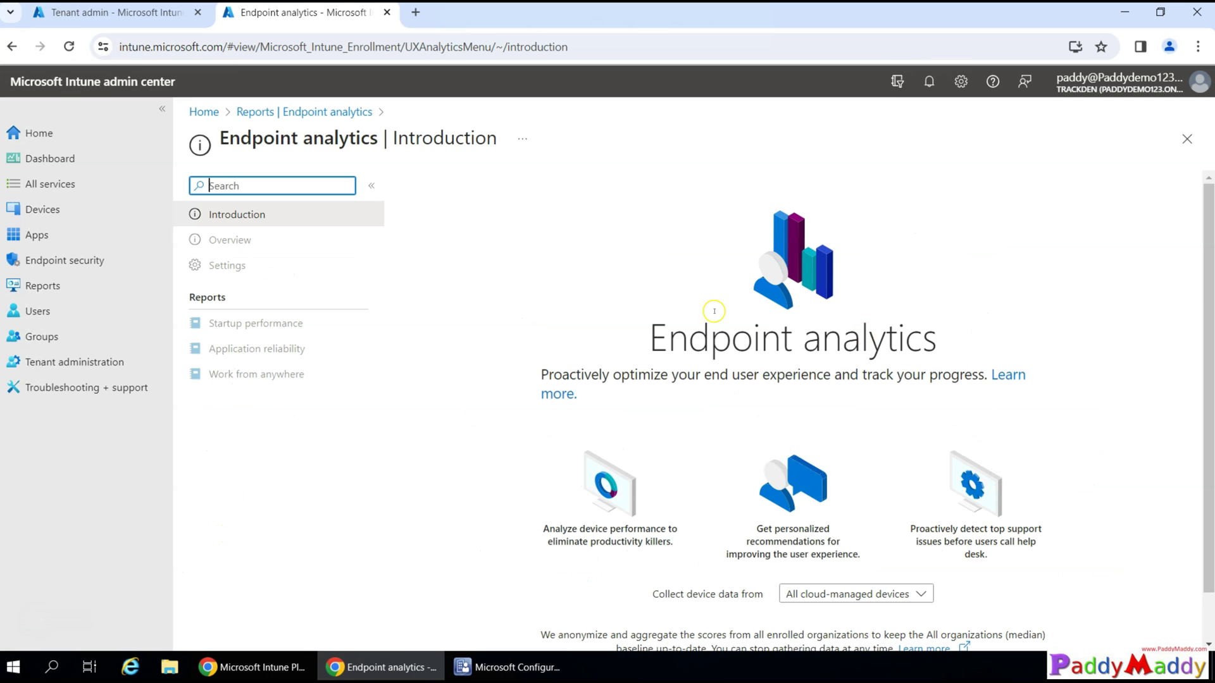
scroll(708, 312, down, 1)
drag(645, 285, 1026, 596)
click(480, 279)
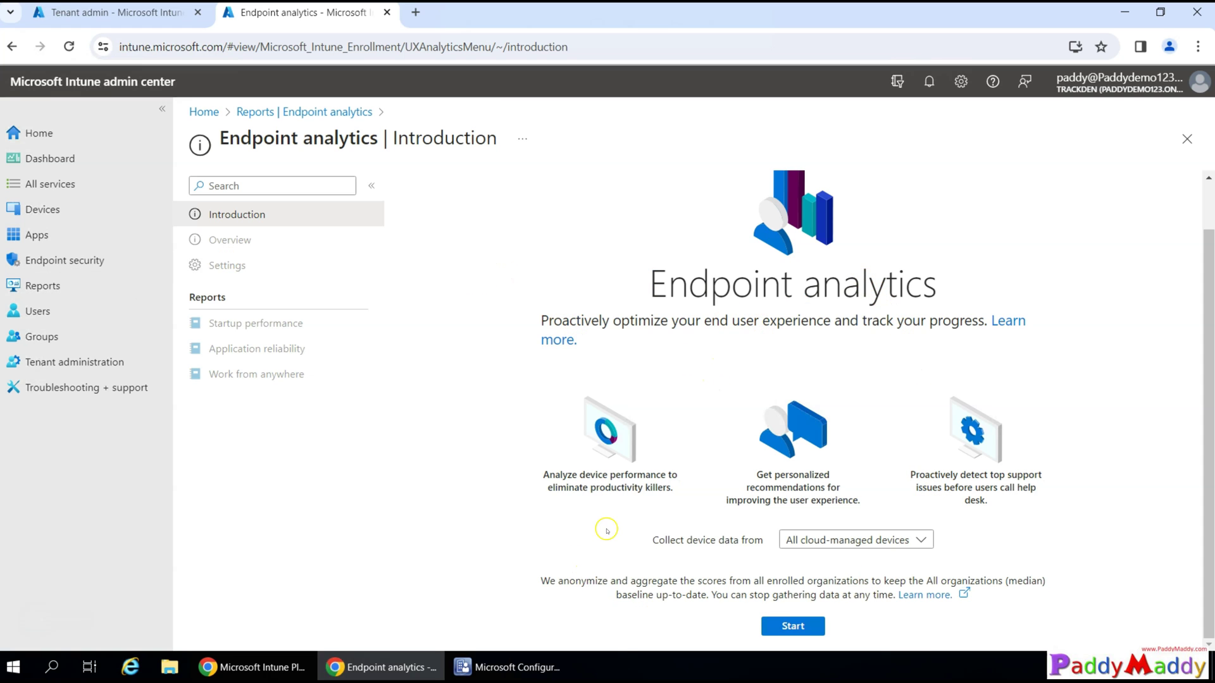
drag(639, 284, 959, 284)
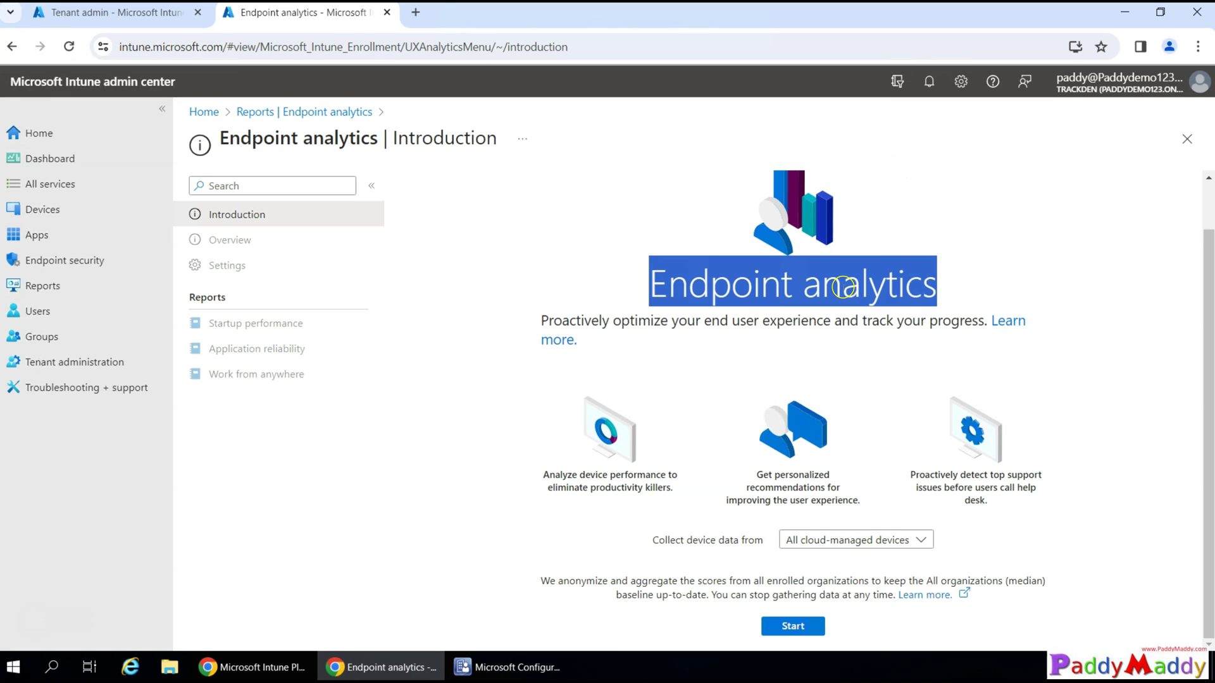
click(628, 303)
drag(627, 303, 956, 289)
triple_click(855, 298)
click(600, 320)
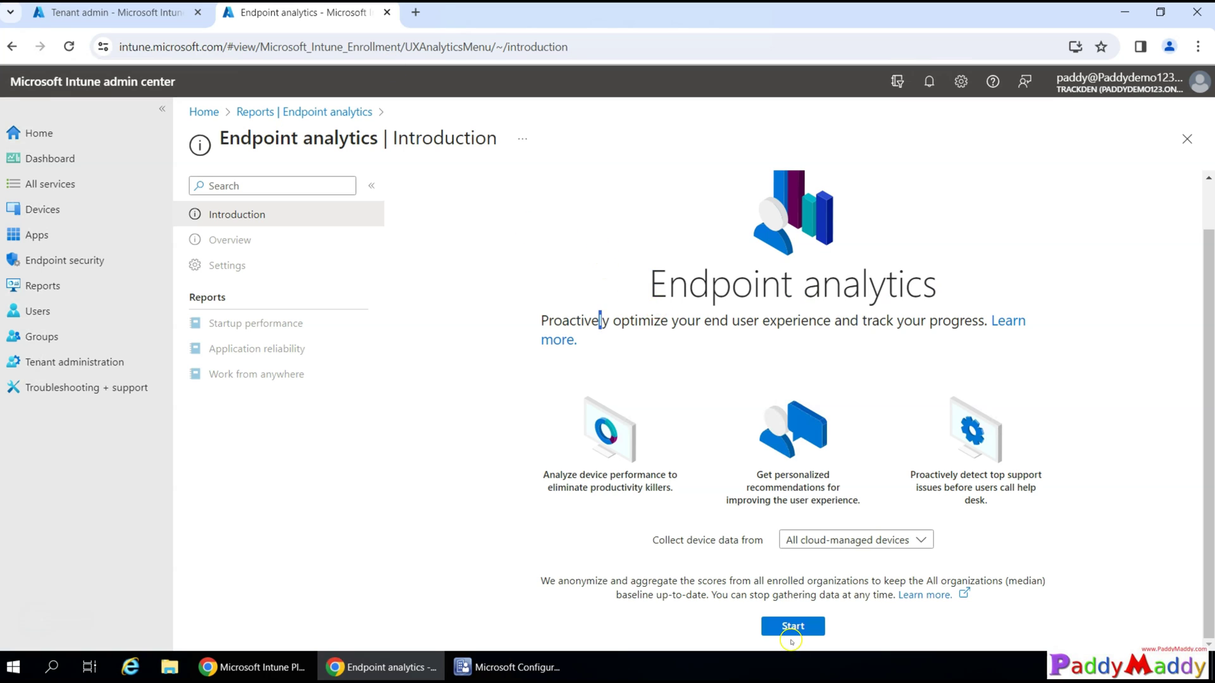
drag(648, 539, 753, 540)
click(767, 552)
click(912, 541)
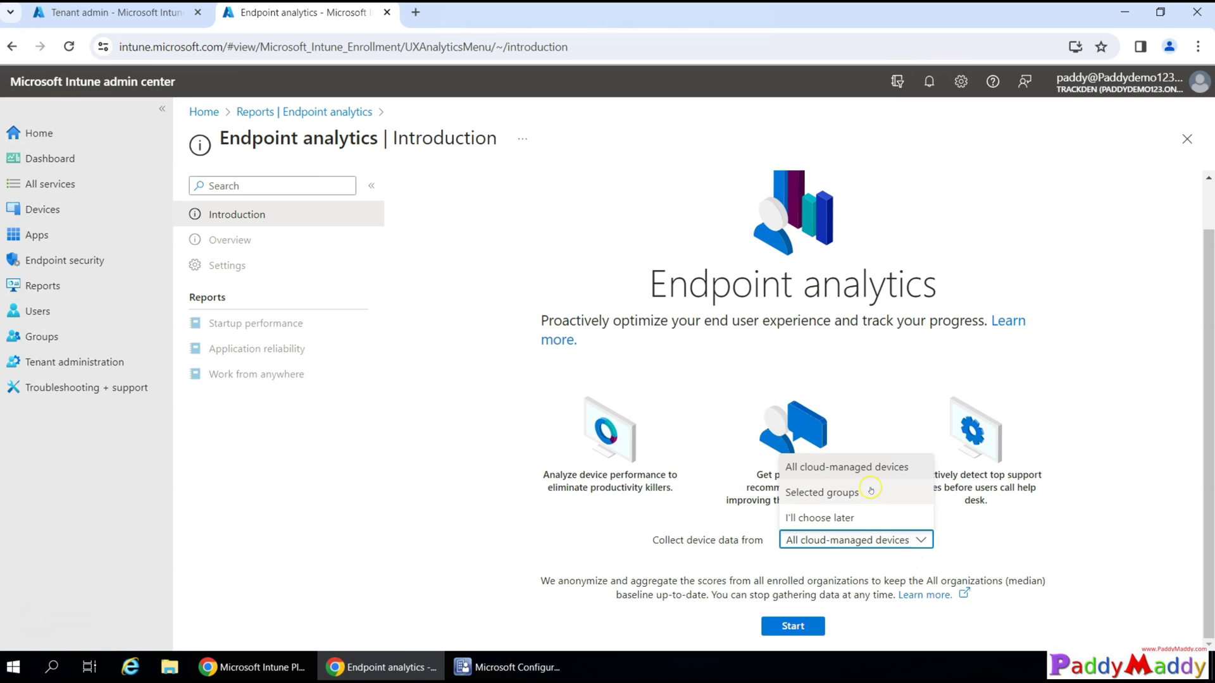
click(801, 498)
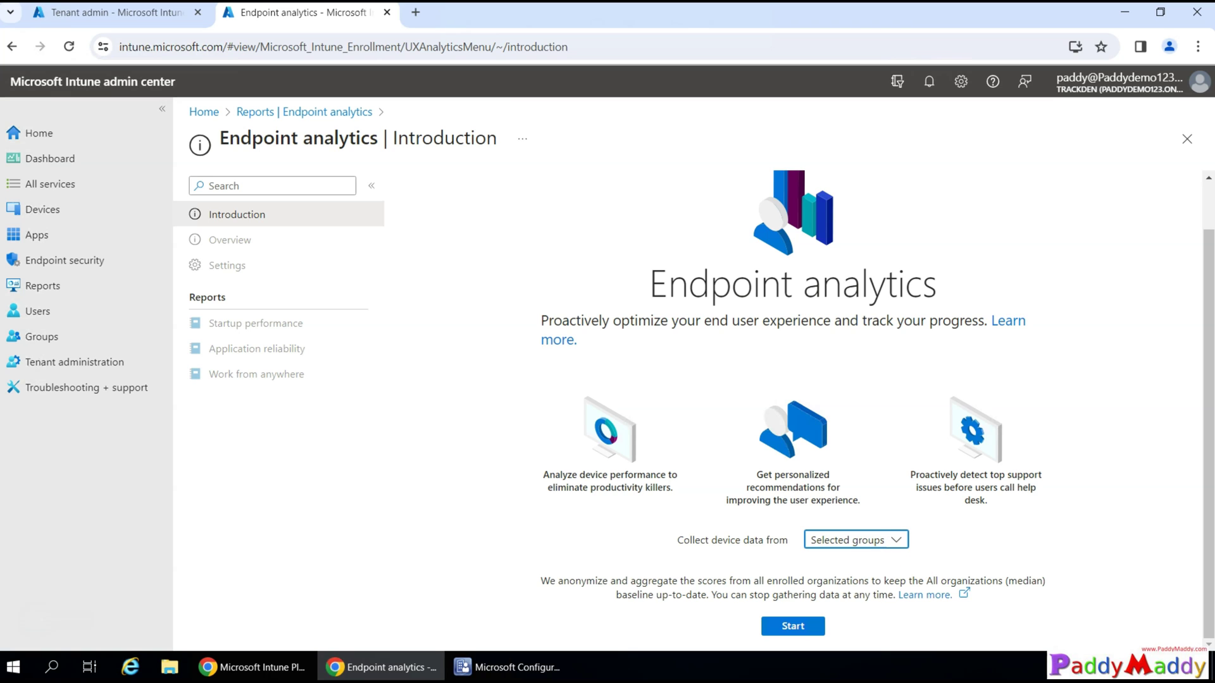
click(851, 540)
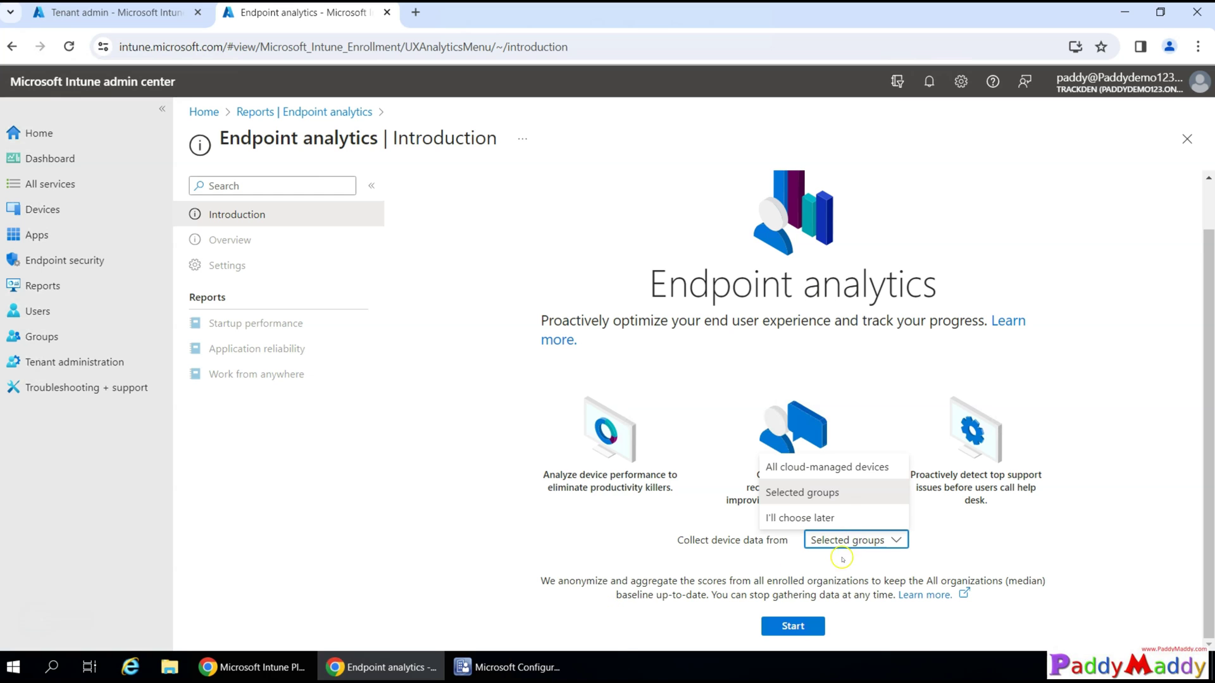
click(791, 518)
click(854, 539)
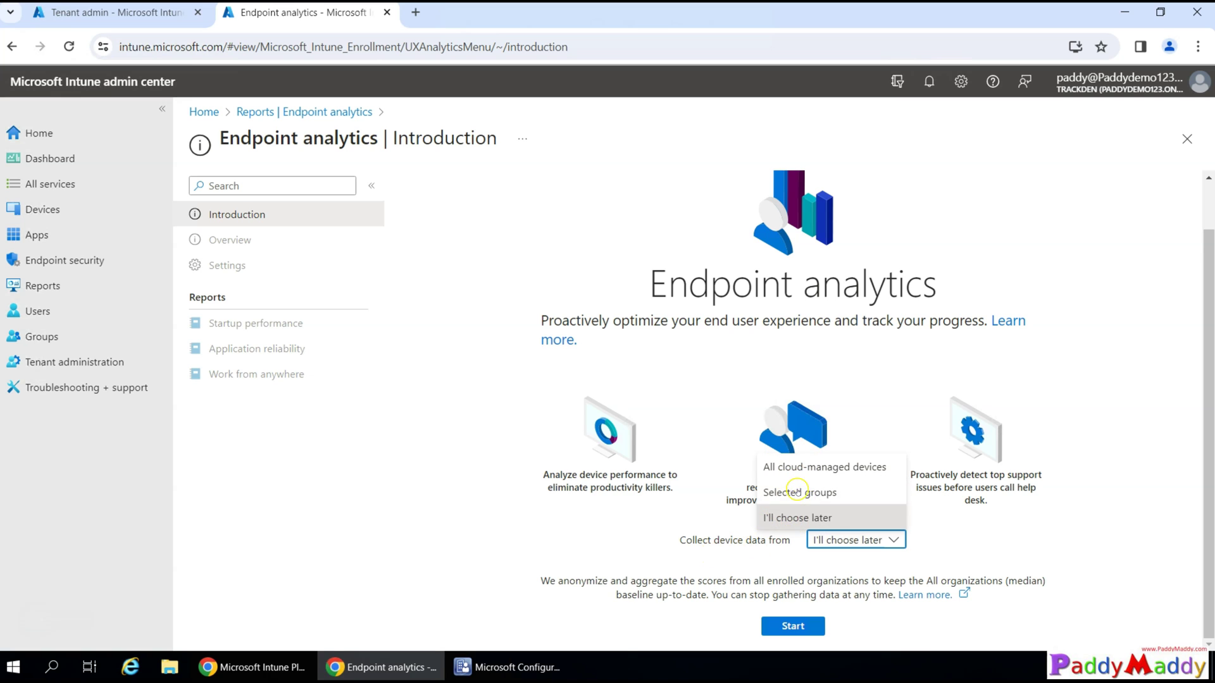
click(752, 582)
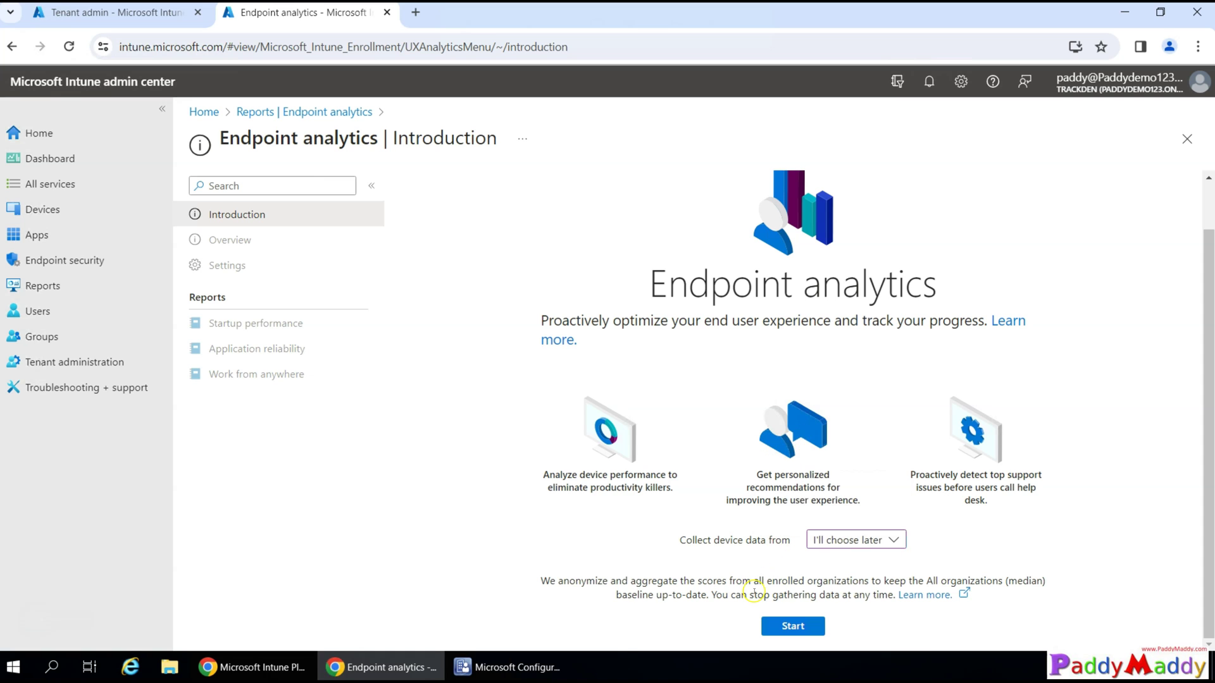
click(861, 541)
click(791, 518)
drag(540, 575, 691, 570)
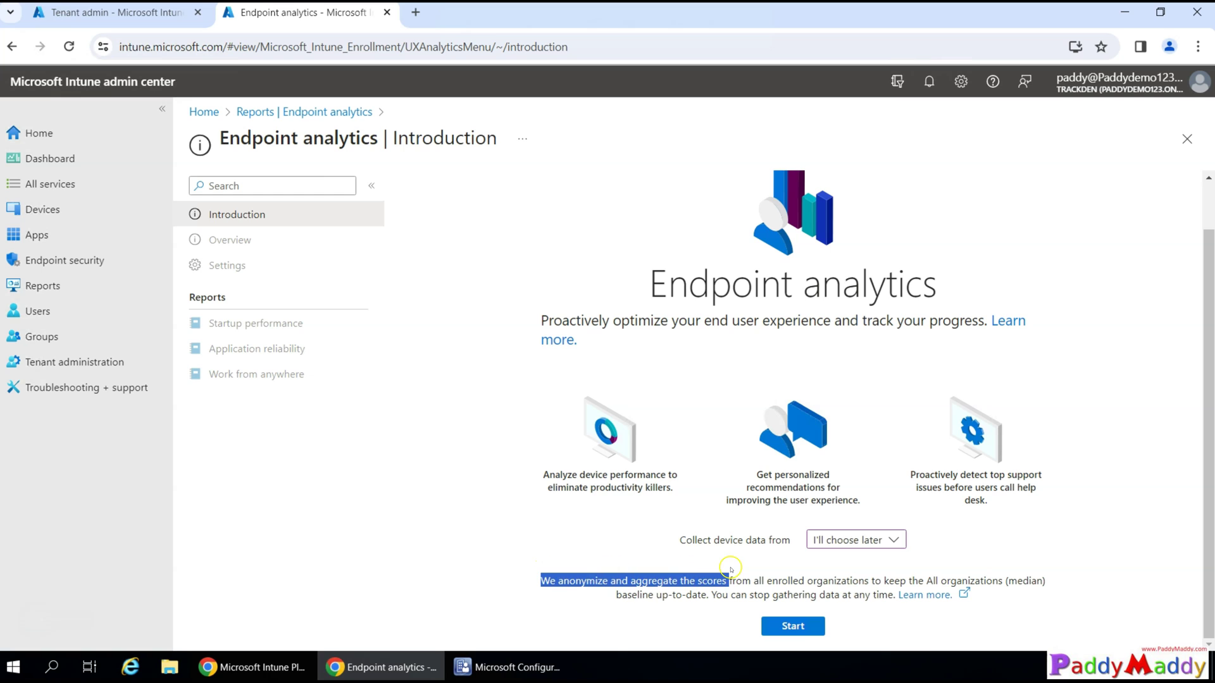
click(693, 560)
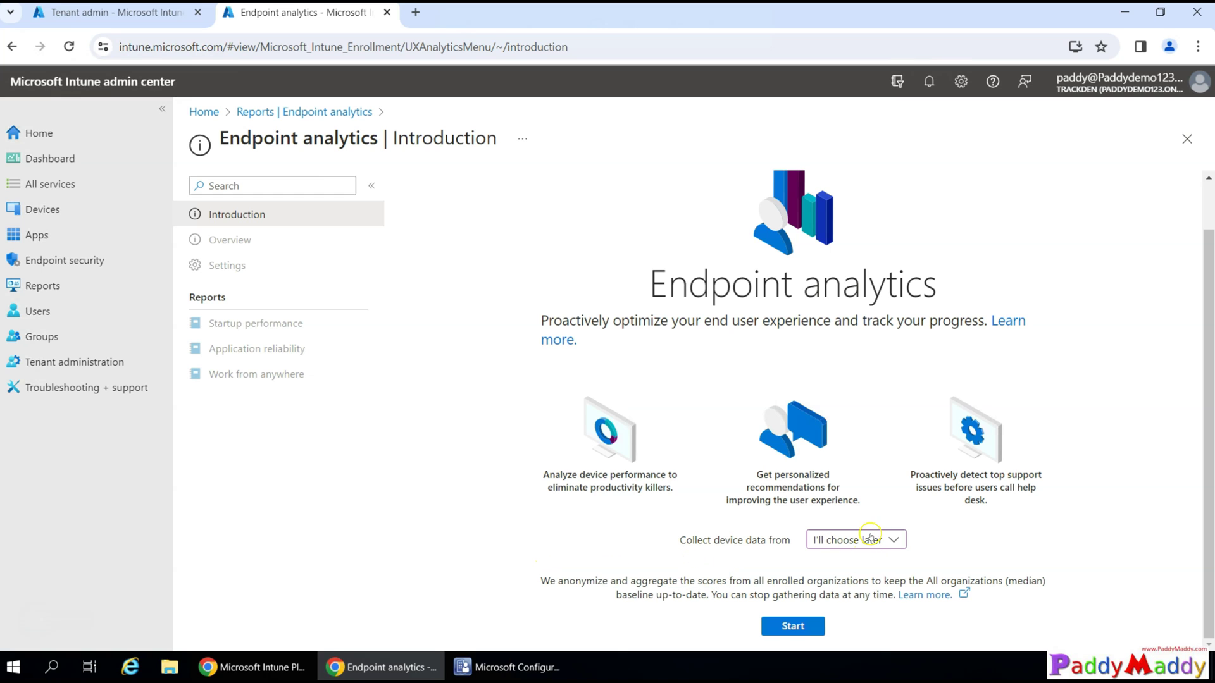
click(867, 541)
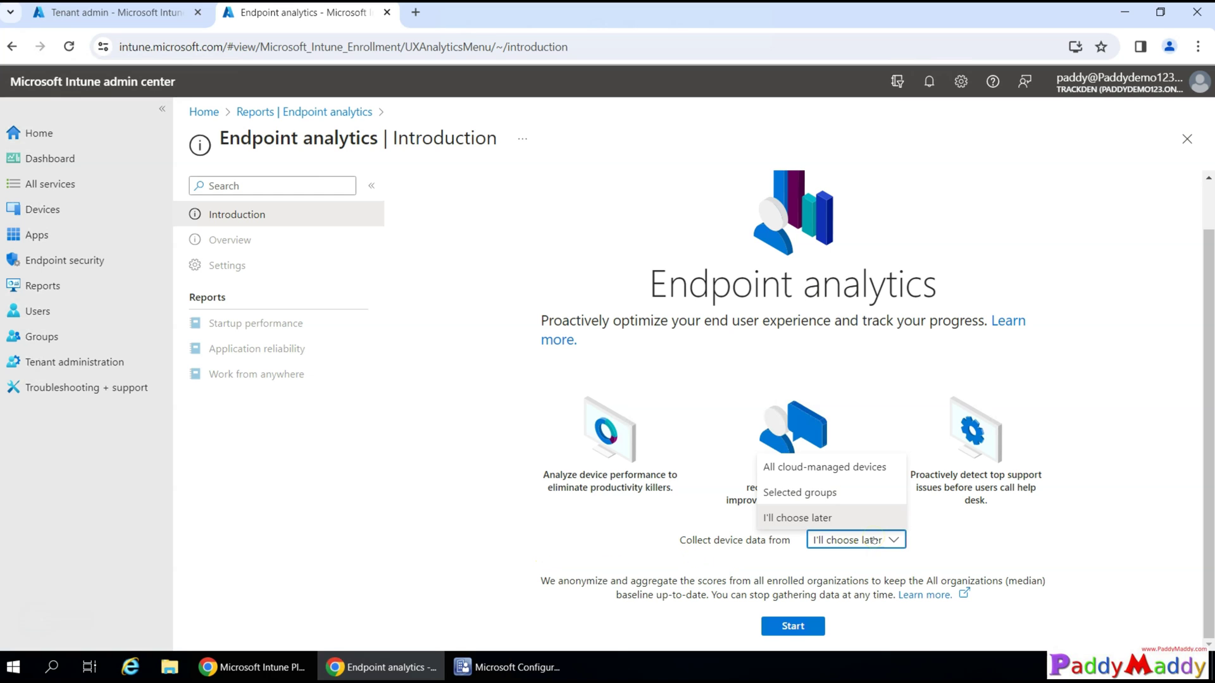
click(772, 468)
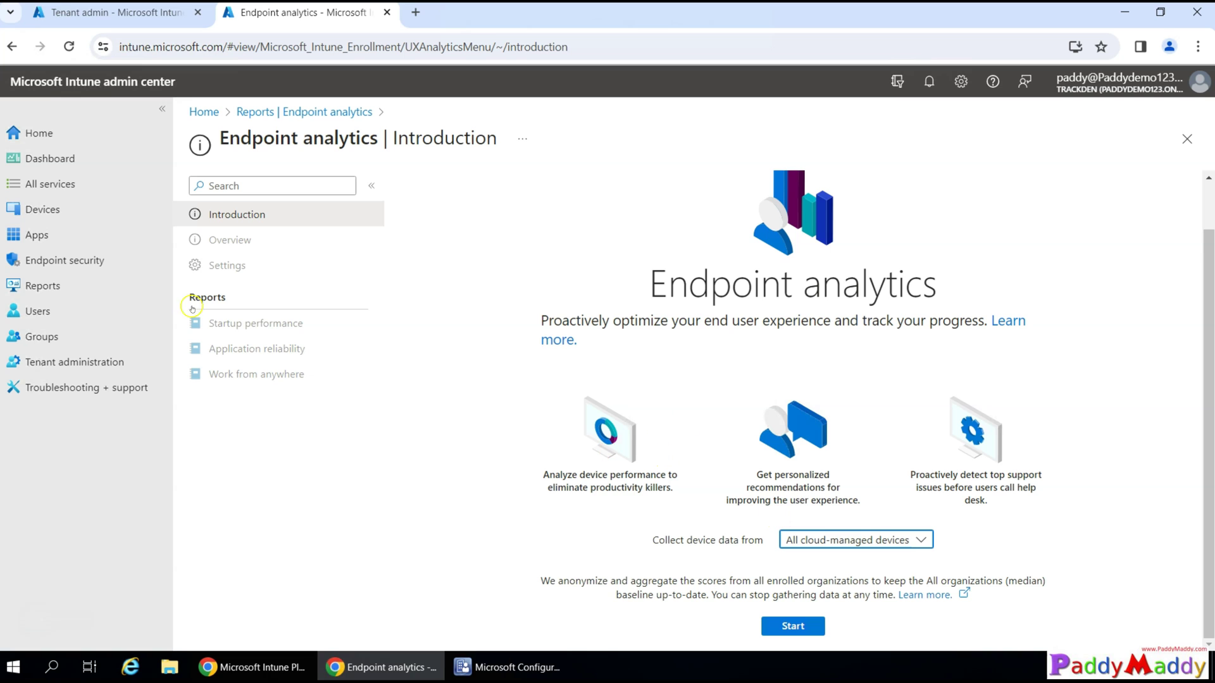
click(44, 219)
click(736, 148)
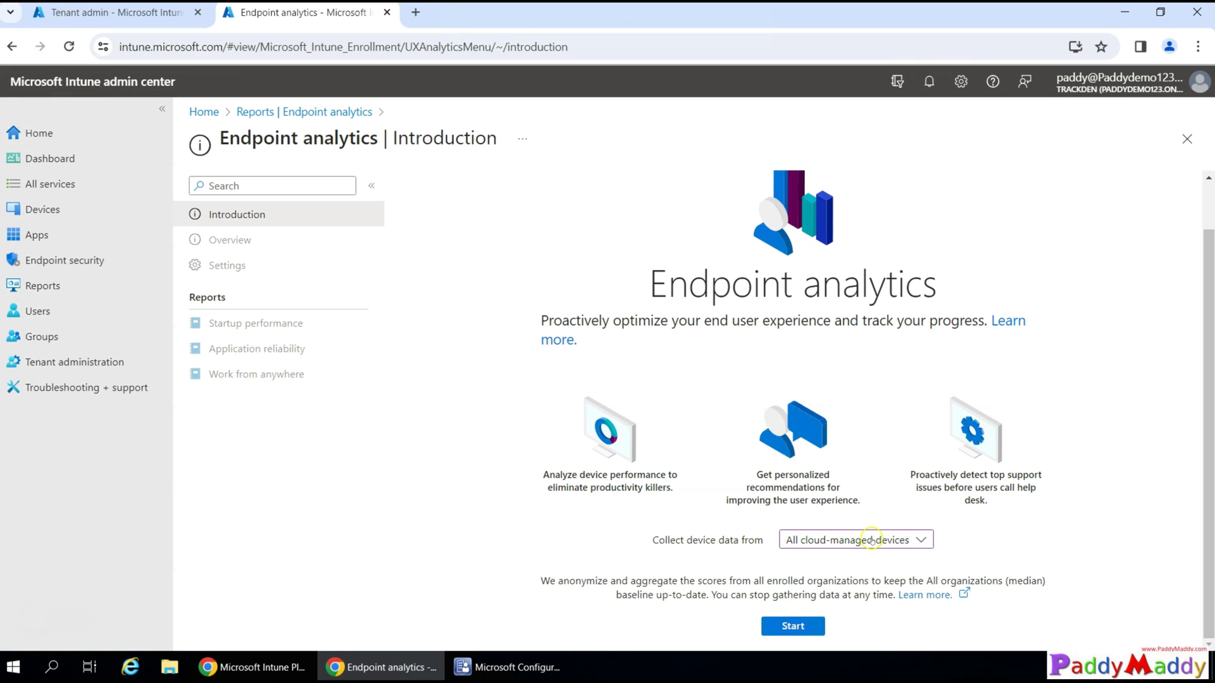
click(897, 541)
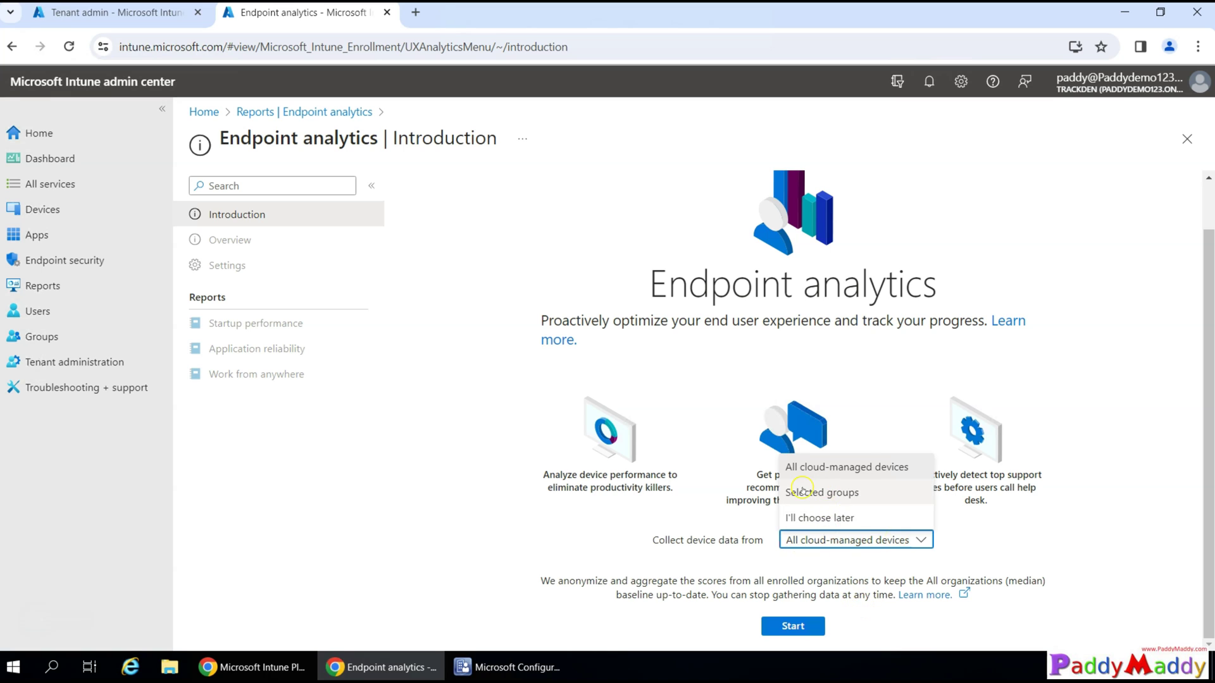
click(851, 494)
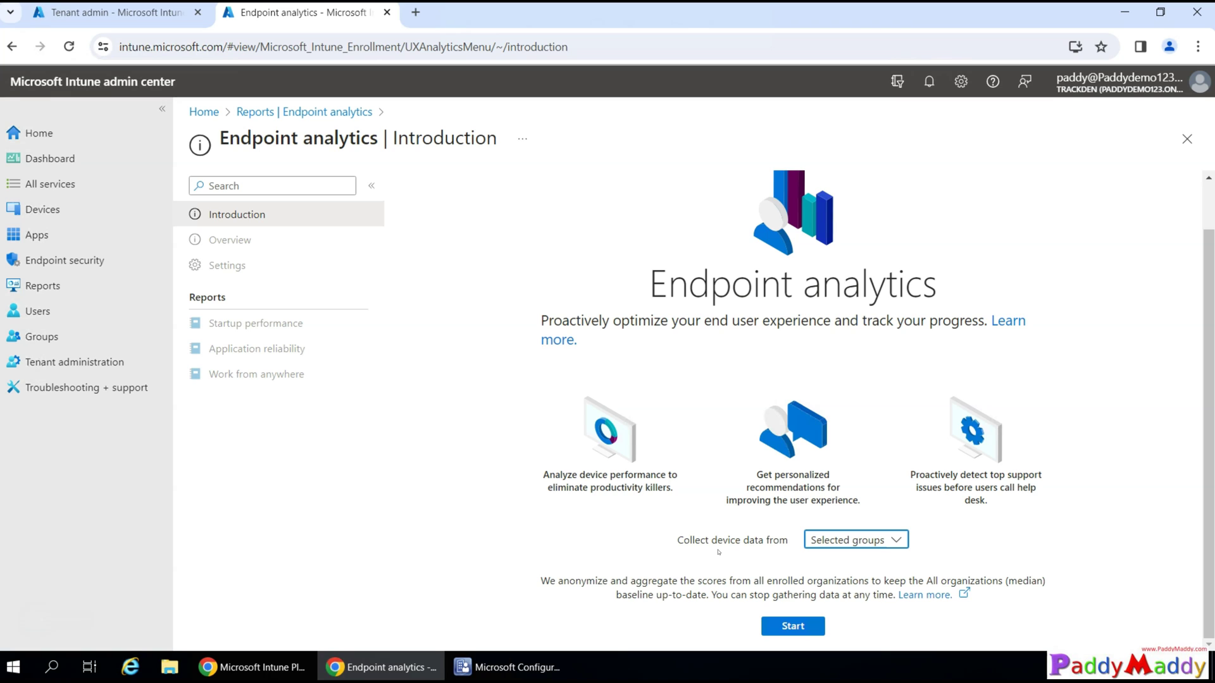
click(845, 538)
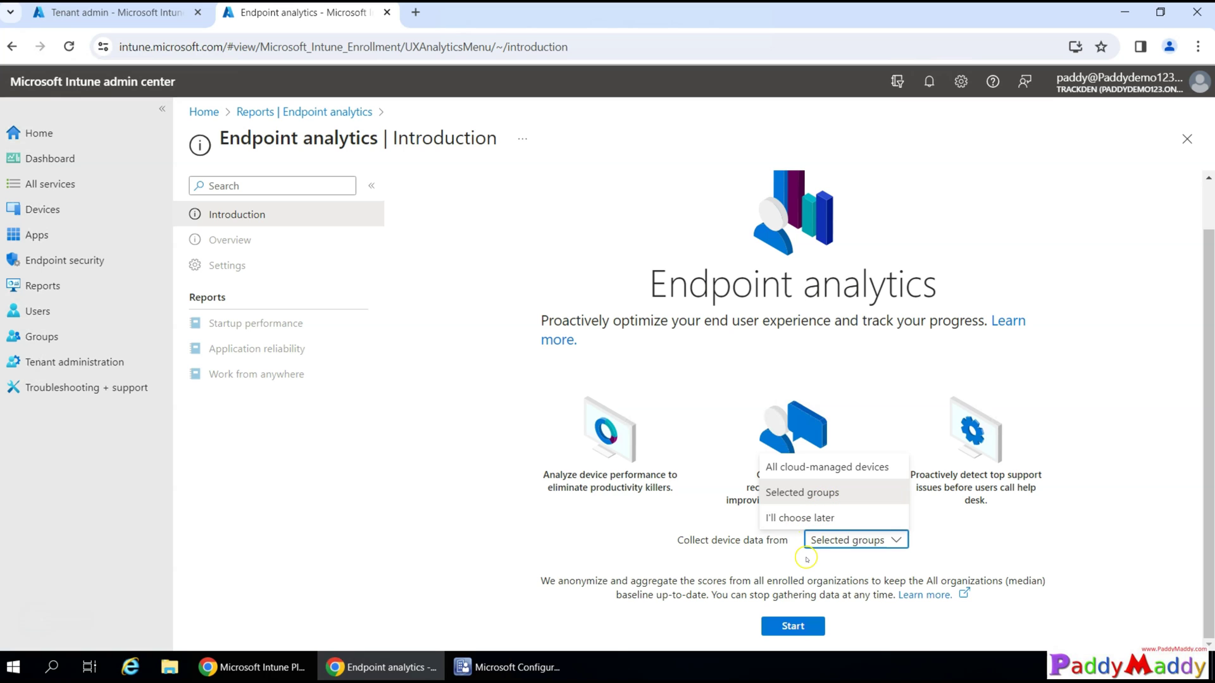
click(807, 468)
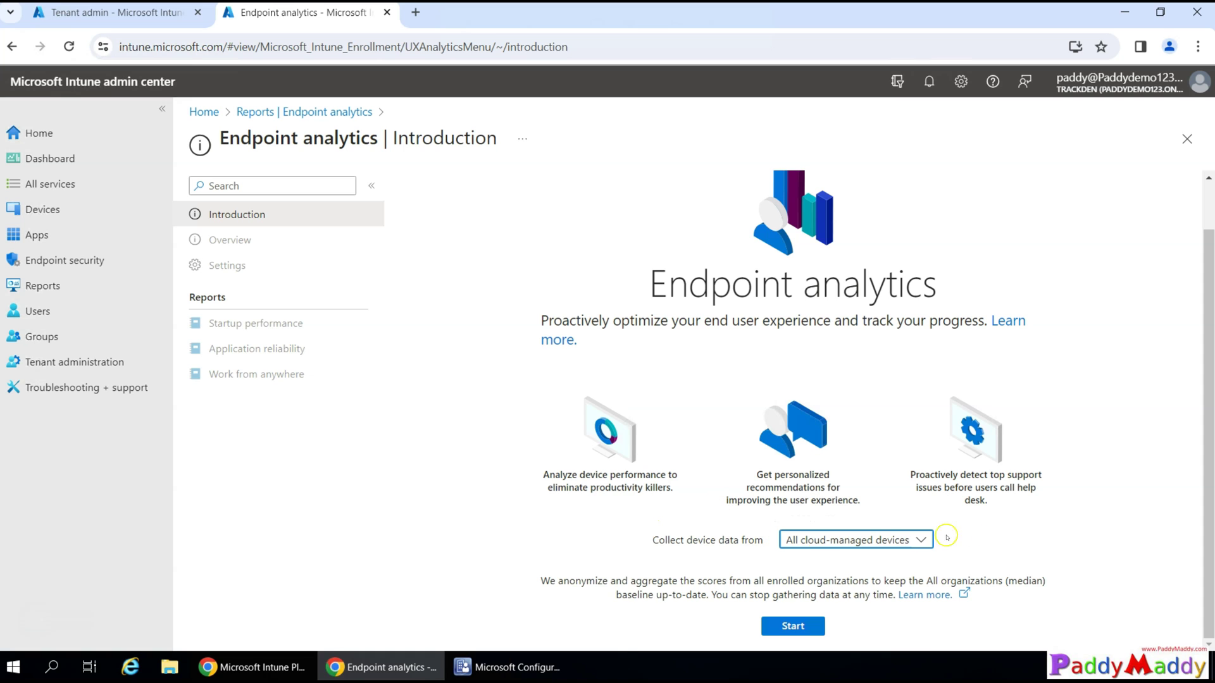
Step: Start device onboarding and view the Startup performance and Application reliability reports
click(812, 627)
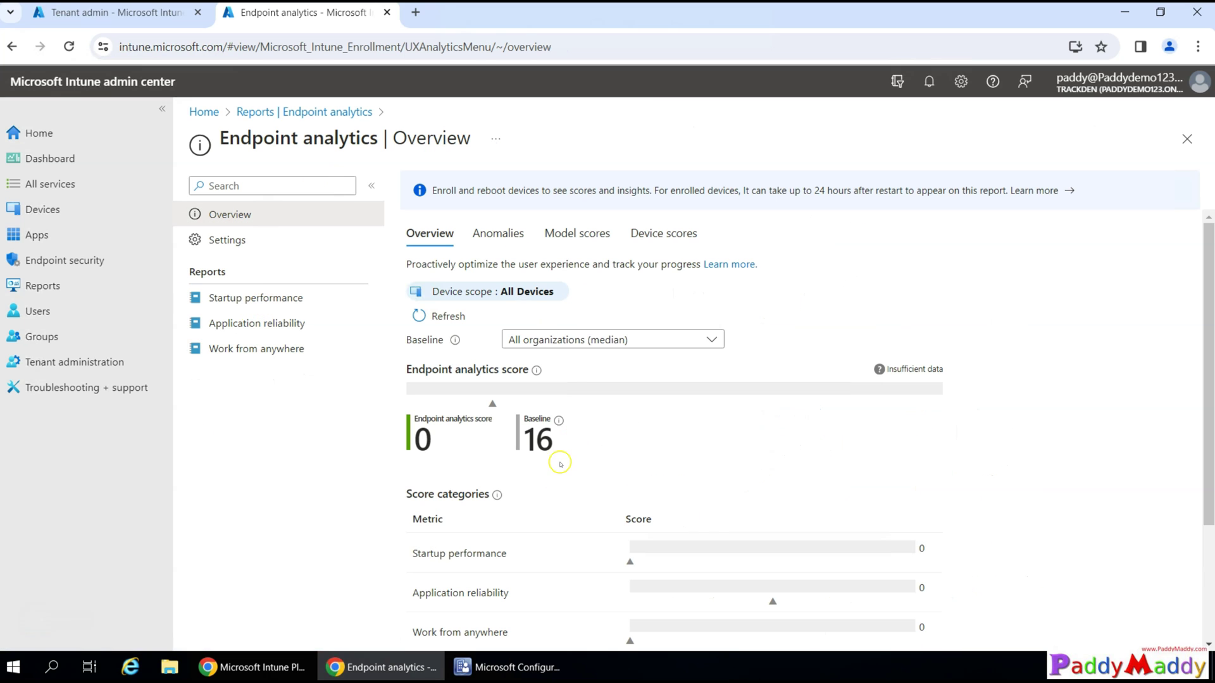
click(275, 298)
click(272, 324)
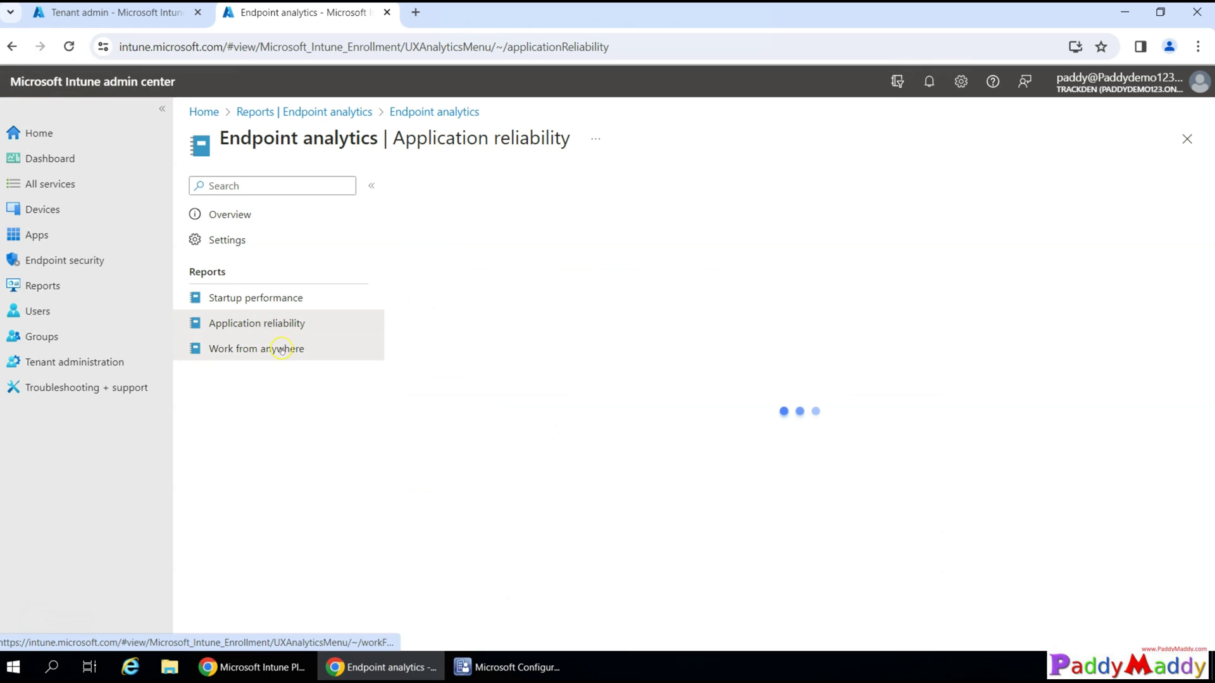
click(272, 349)
Step: Revisit Startup performance and the Endpoint analytics overview, then go to the Devices overview
click(282, 328)
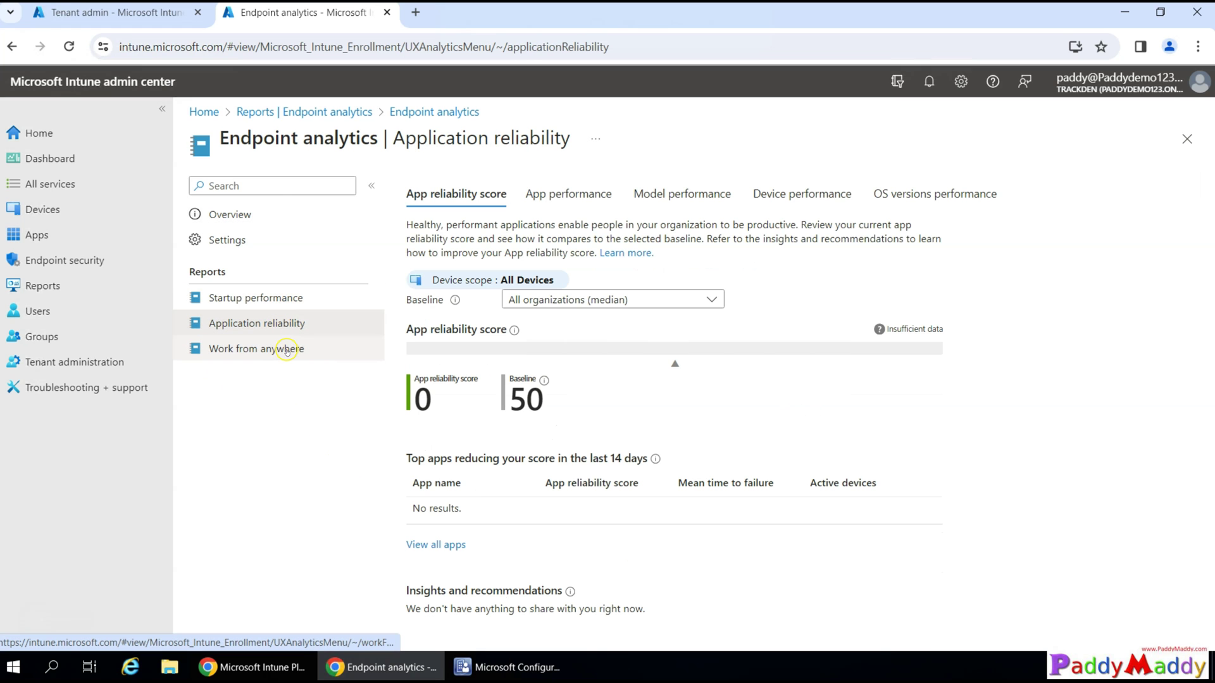
click(278, 299)
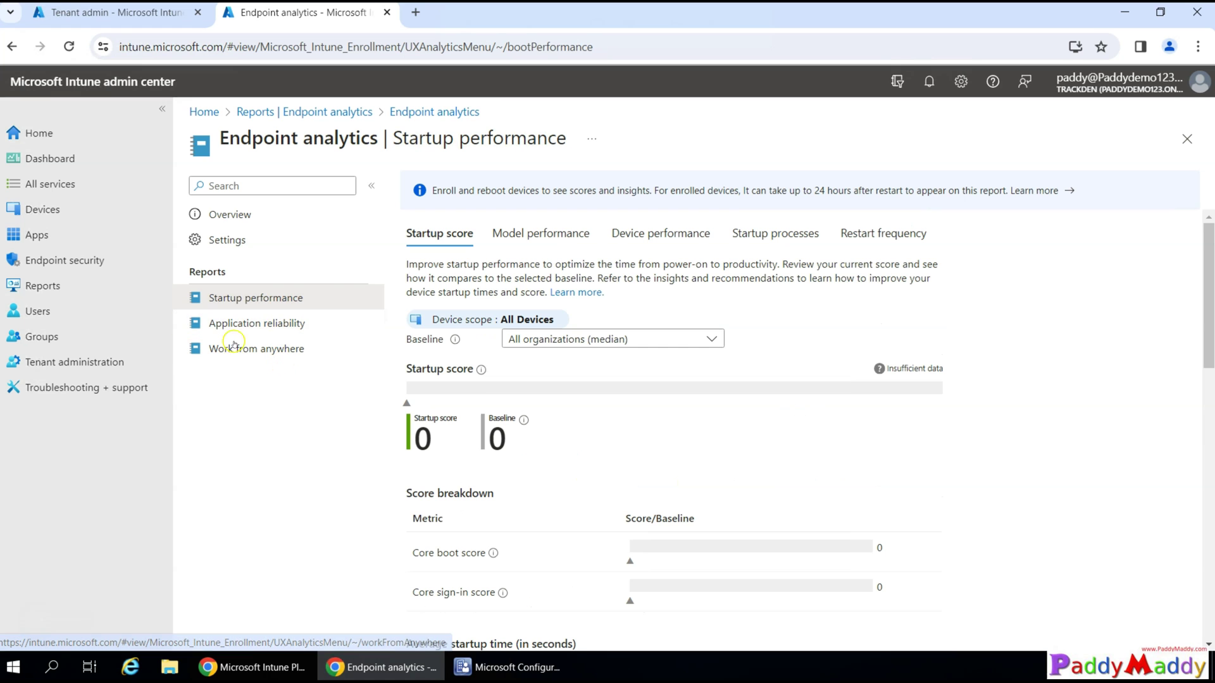
click(230, 214)
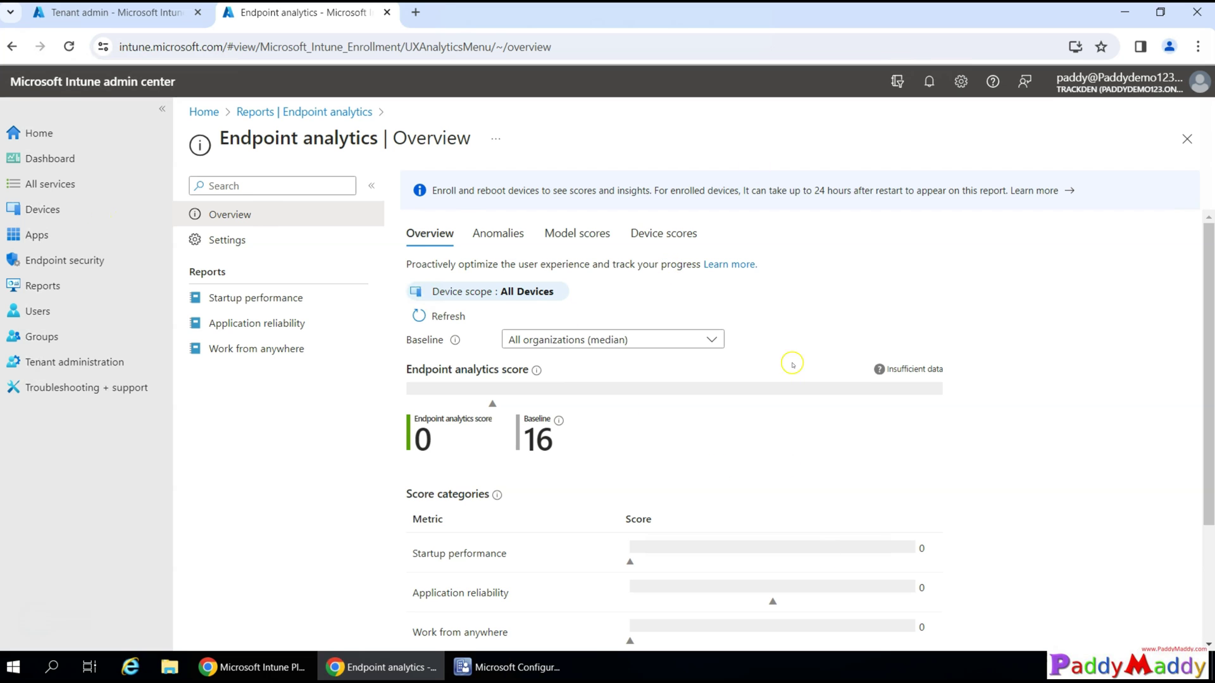
click(87, 212)
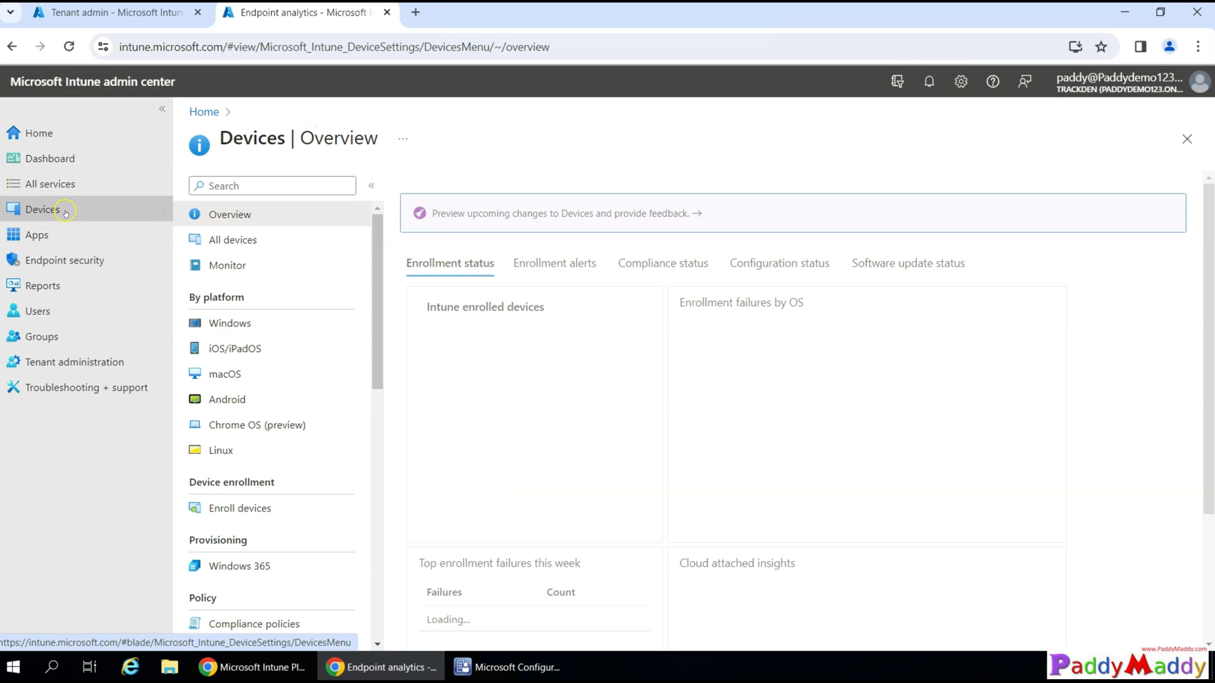
Step: Go to Windows configuration profiles and open the Intune data collection policy assigned to All Devices
click(229, 323)
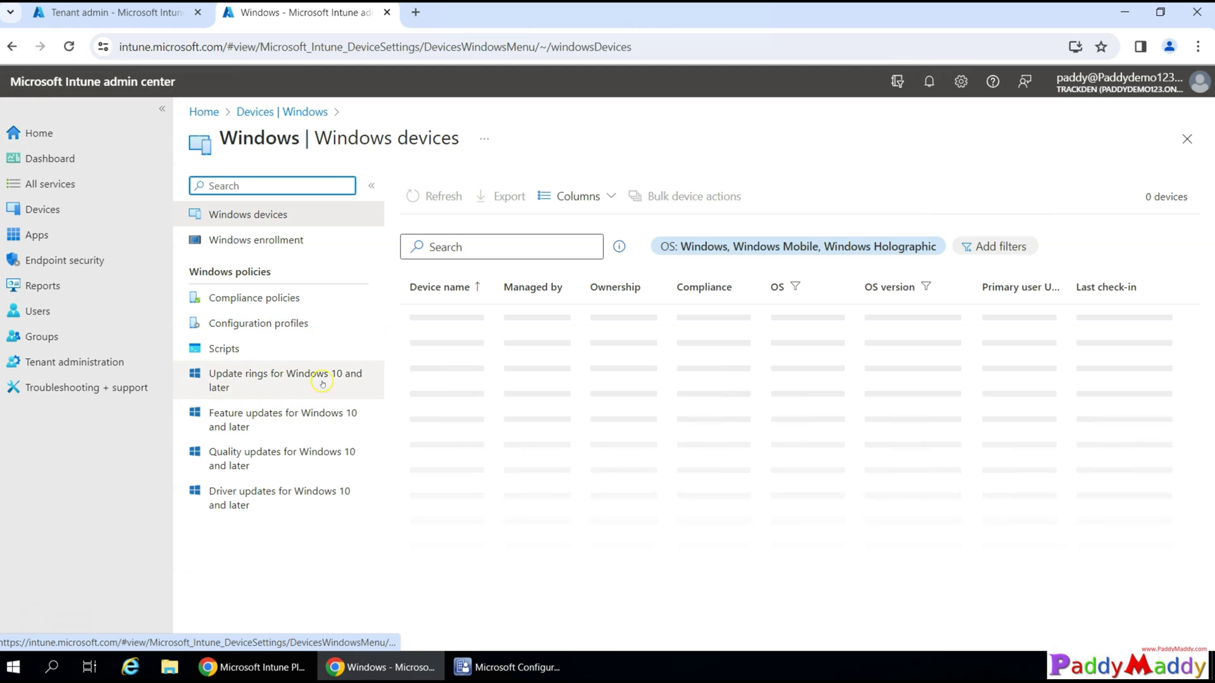
click(297, 324)
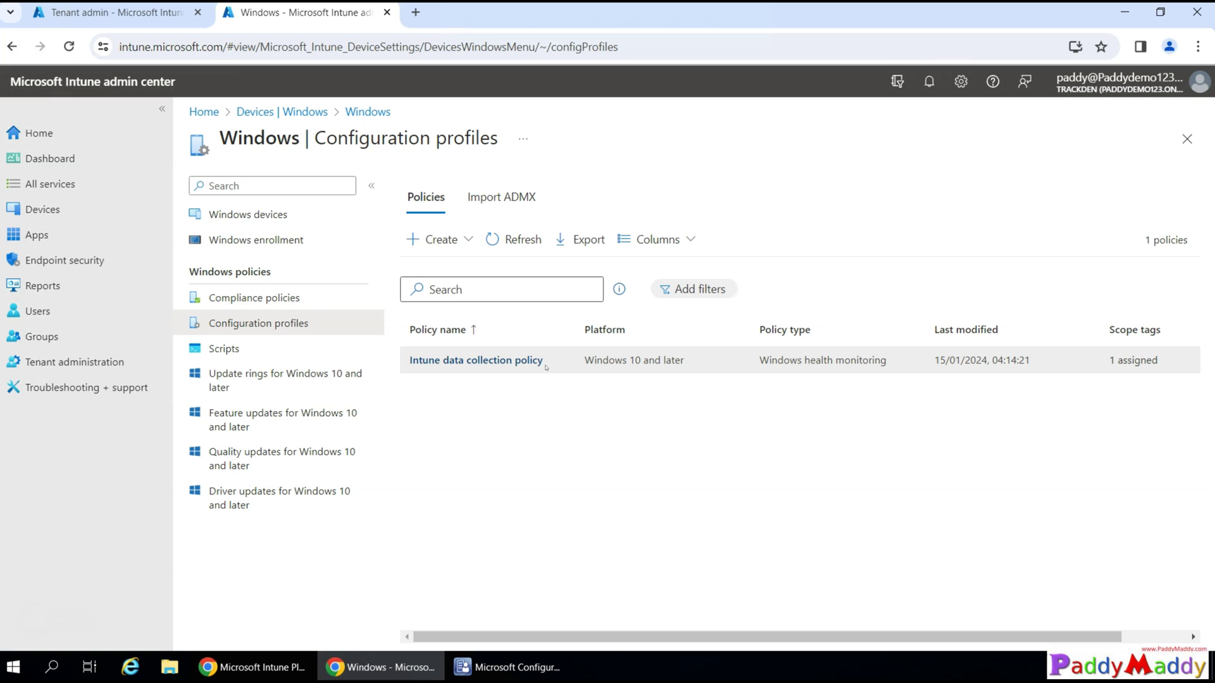
click(485, 354)
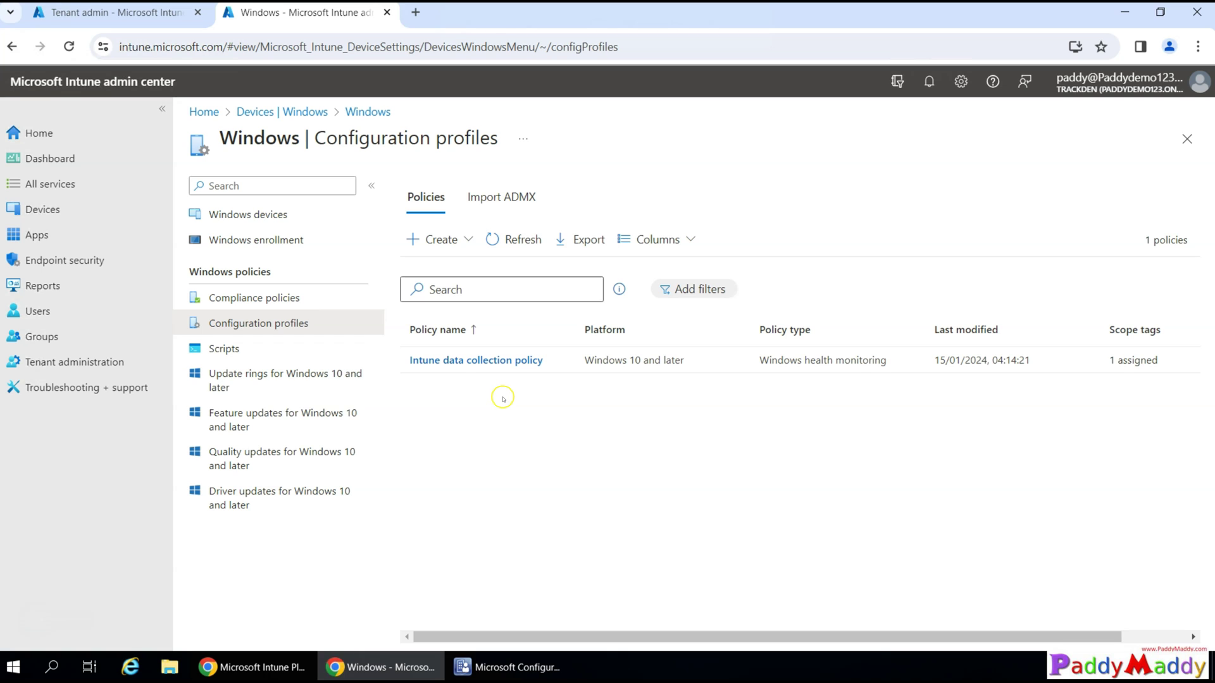
click(497, 358)
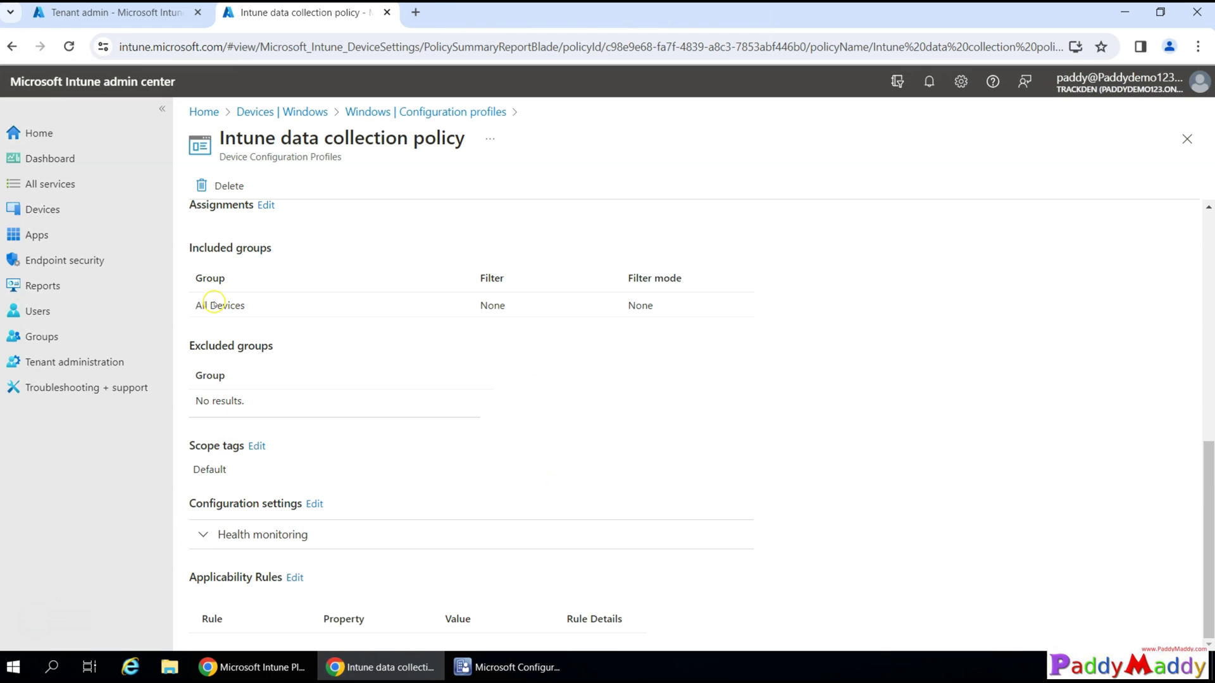
Step: Expand Health monitoring to confirm Enable, Endpoint analytics scope, and the All Devices assignment
drag(191, 306, 248, 310)
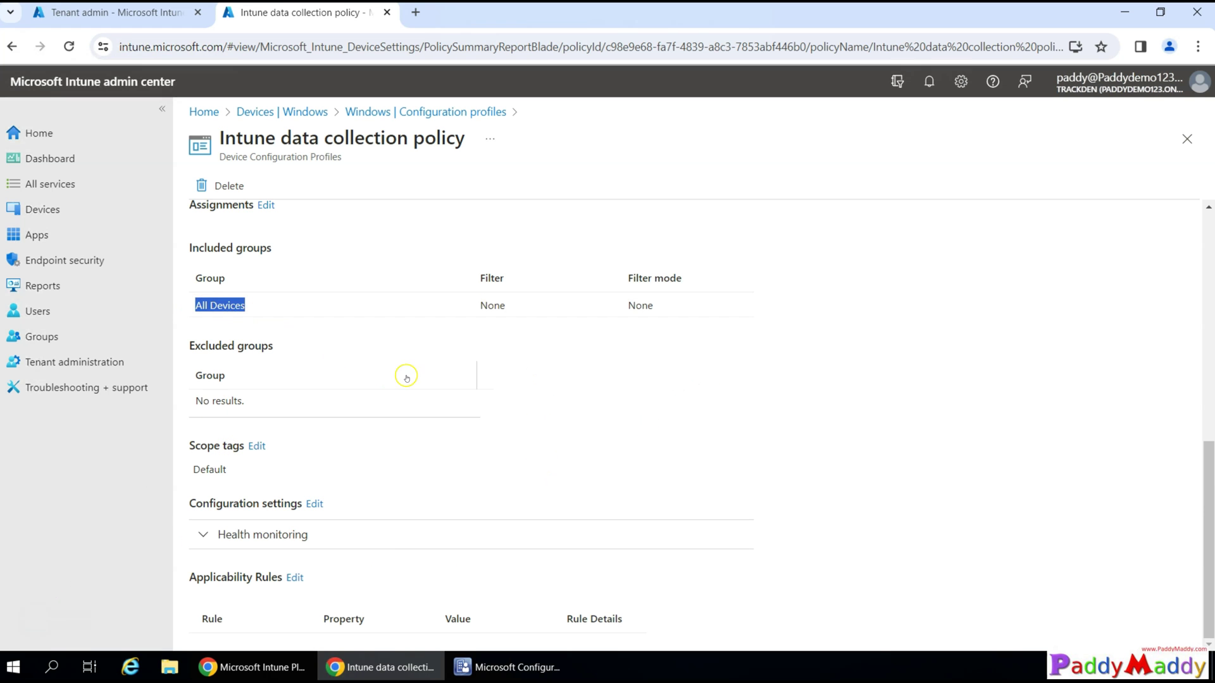
click(226, 543)
scroll(430, 419, down, 1)
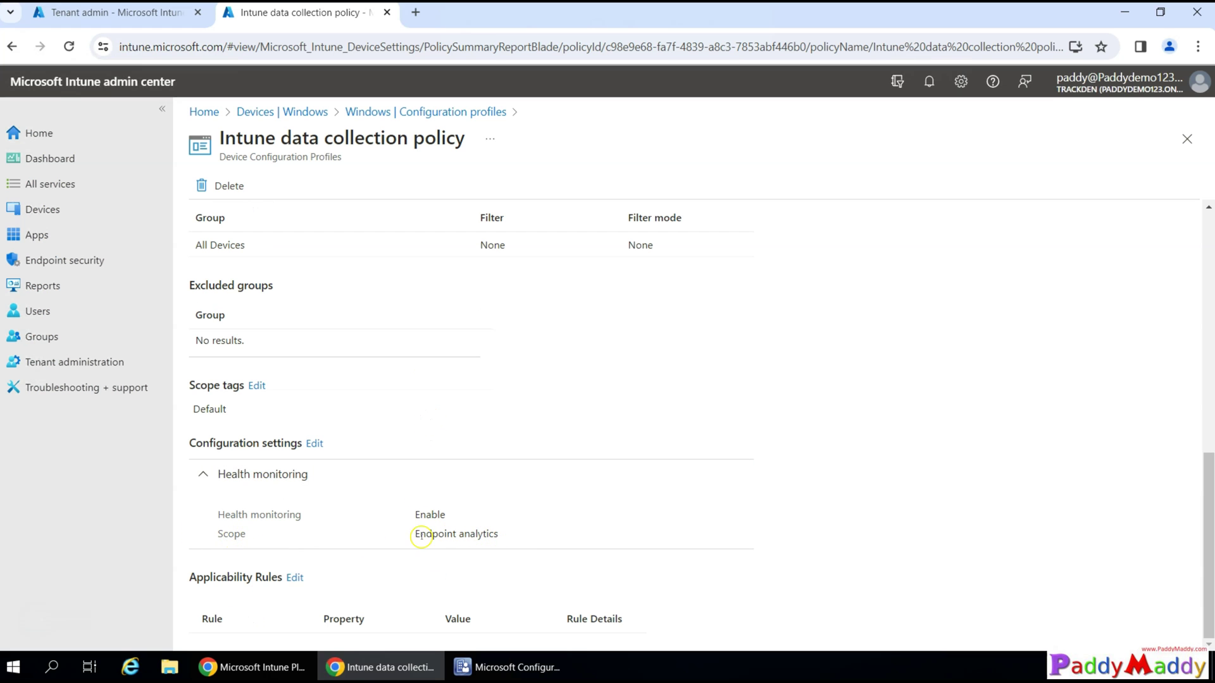
drag(415, 534, 386, 542)
click(476, 546)
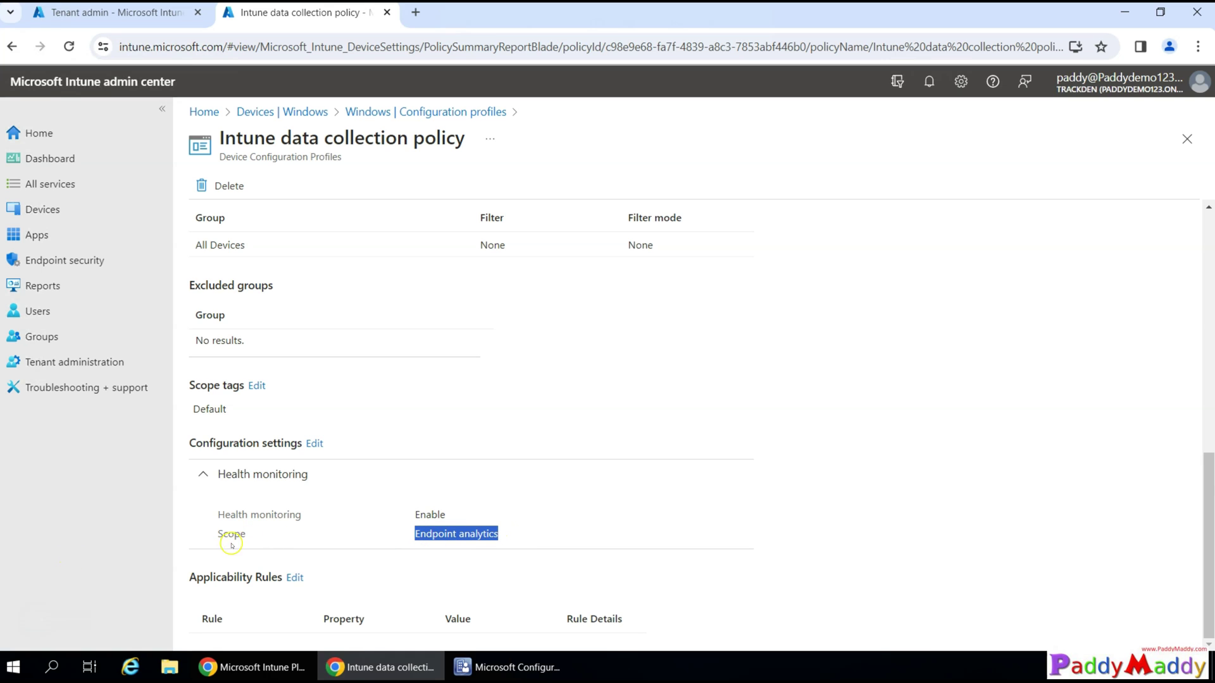
Step: Edit the configuration settings, reviewing Scope and Health monitoring options while keeping Enable and Endpoint analytics
click(313, 443)
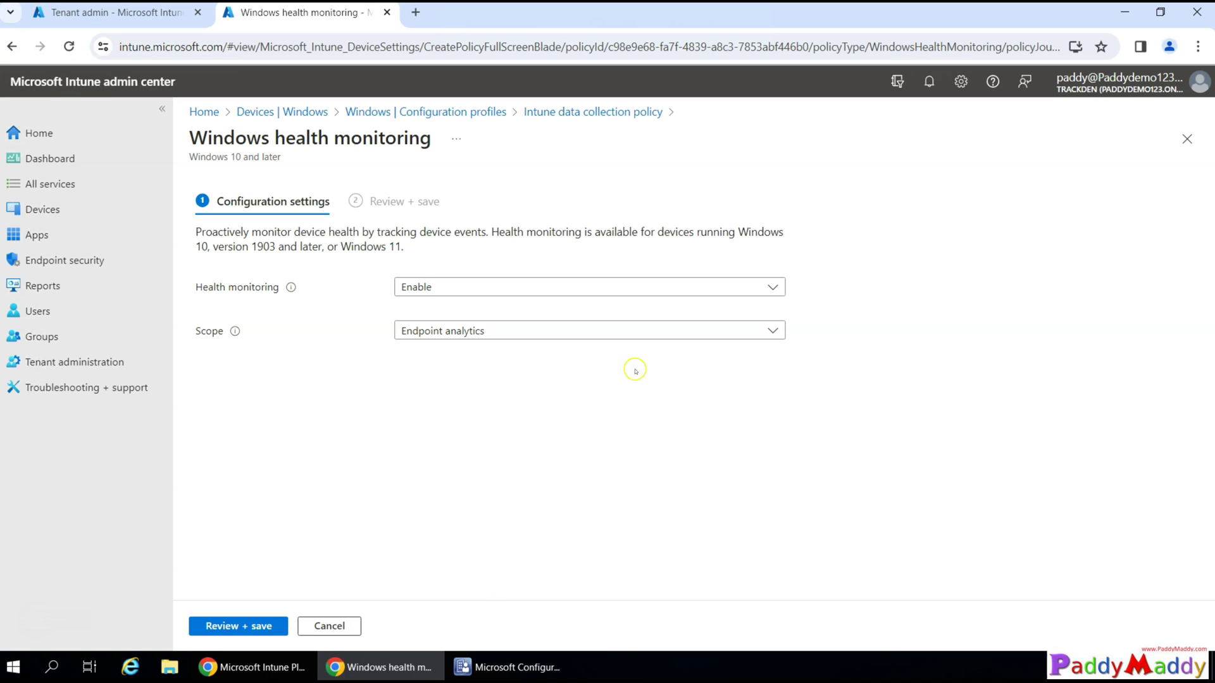
click(505, 329)
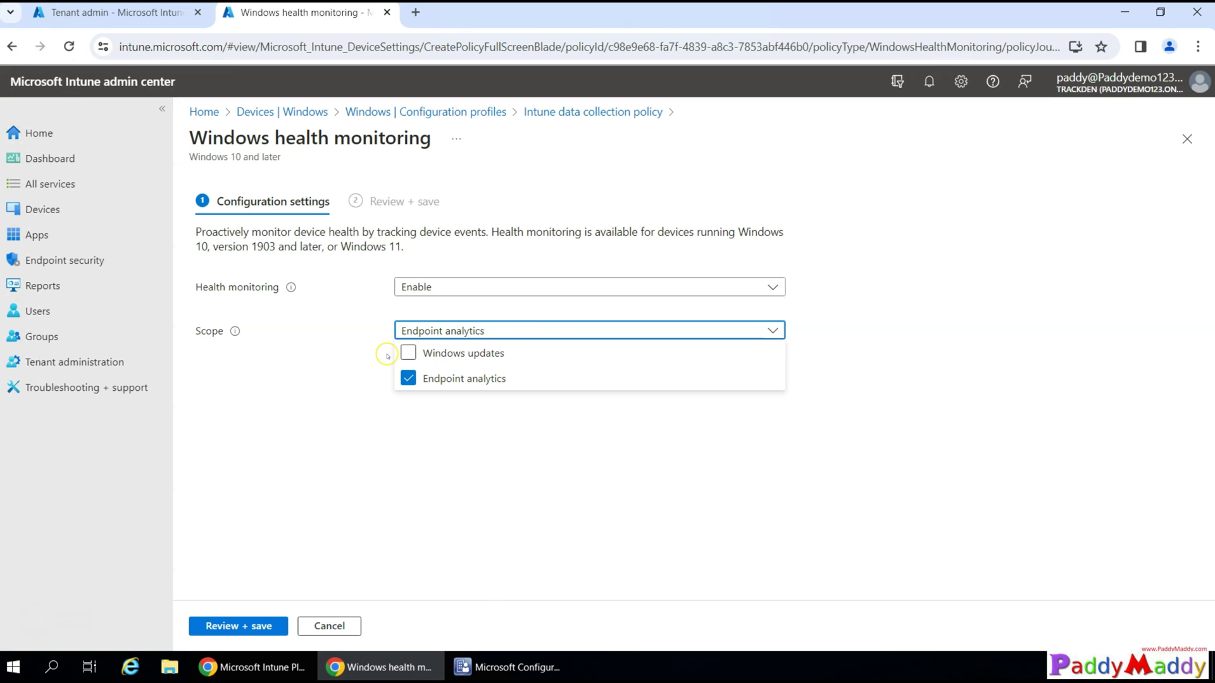
click(519, 284)
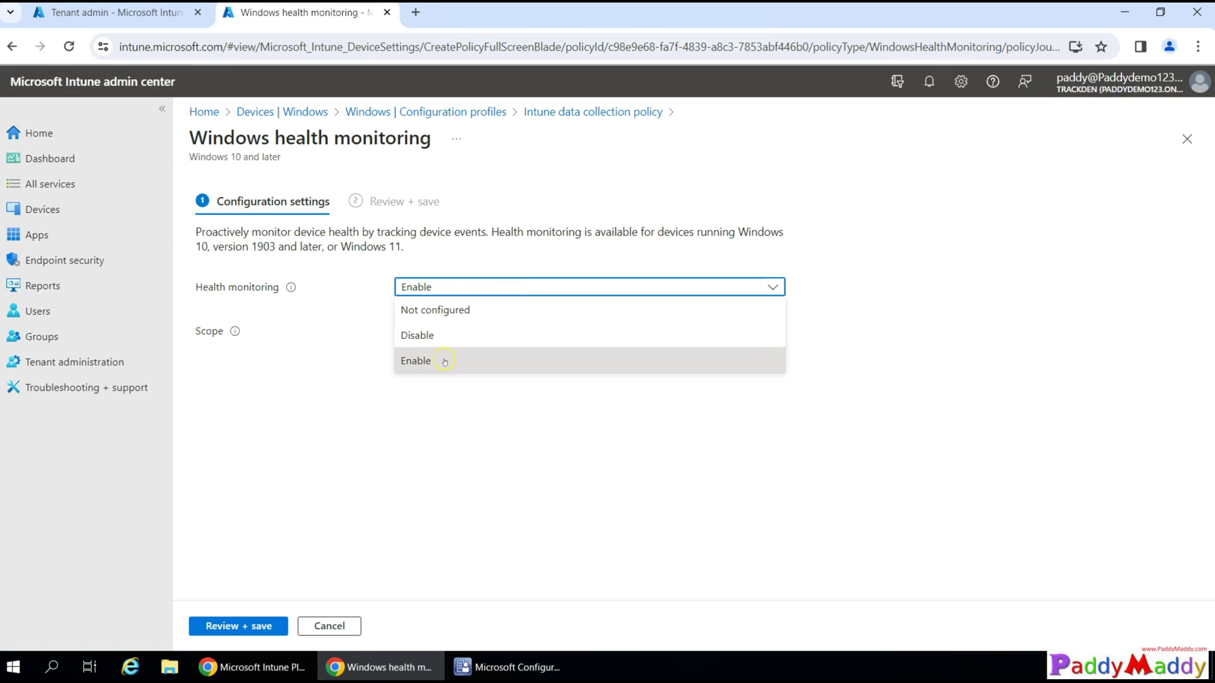
click(291, 375)
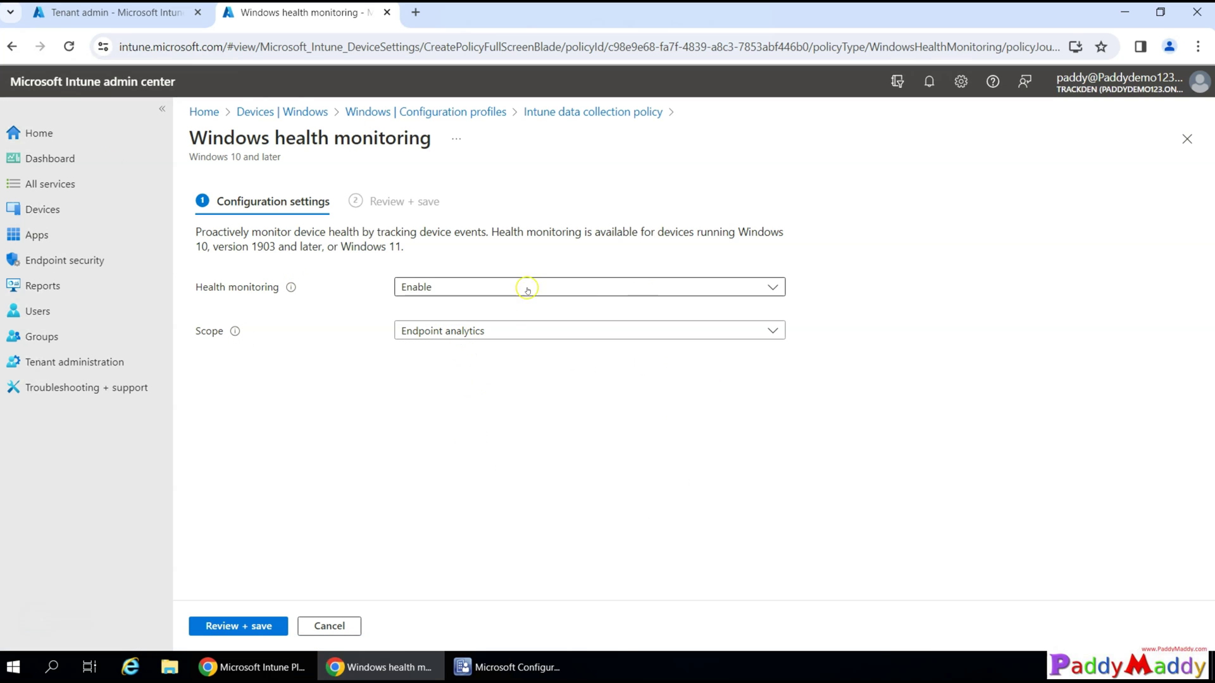
click(610, 288)
click(449, 360)
click(420, 330)
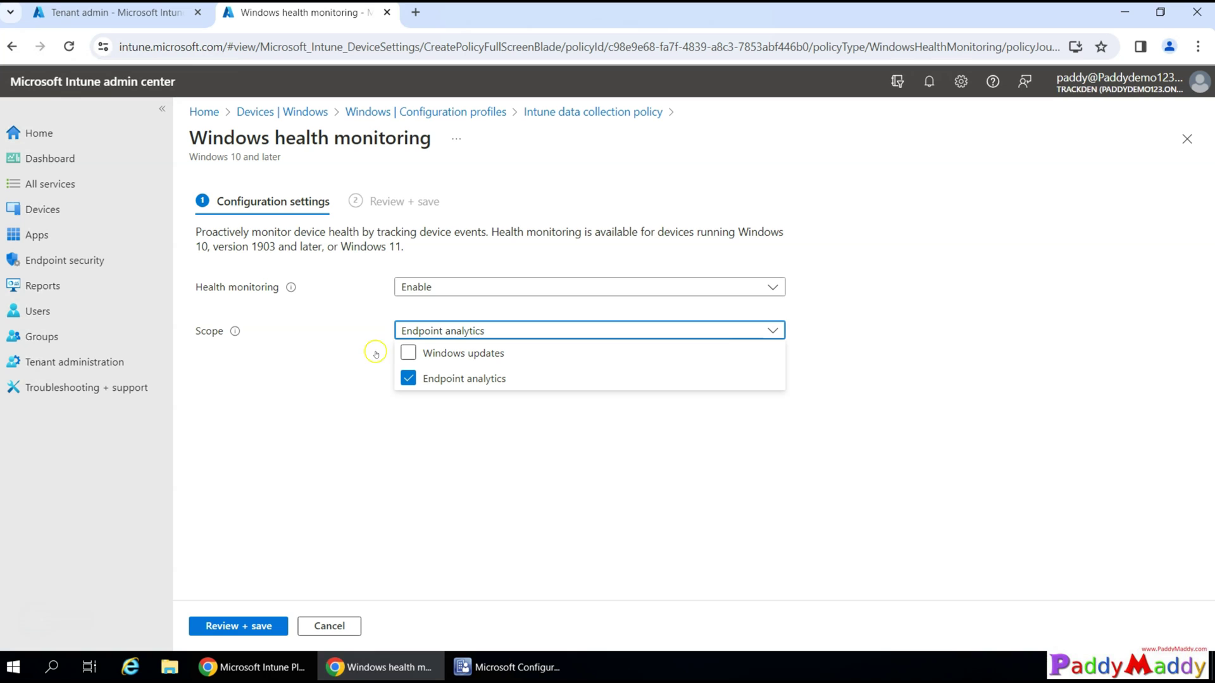
click(519, 498)
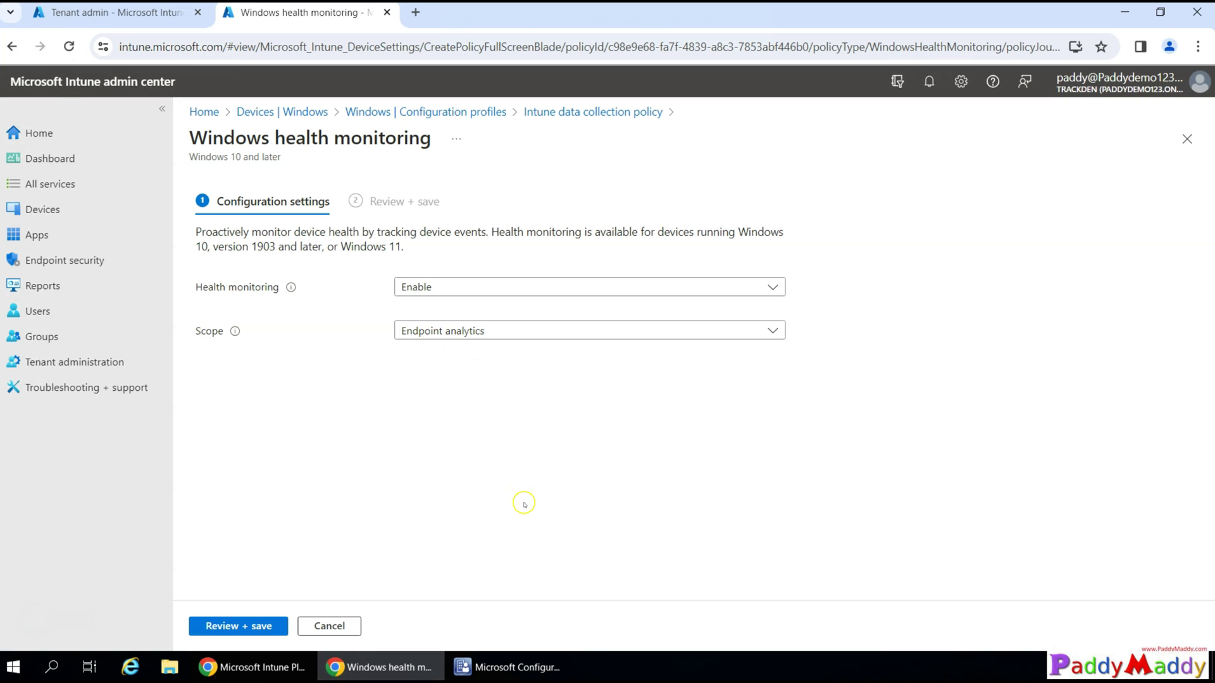
Step: Discard the policy edits, return to Endpoint analytics, and open Startup performance then Application reliability
click(66, 215)
click(675, 147)
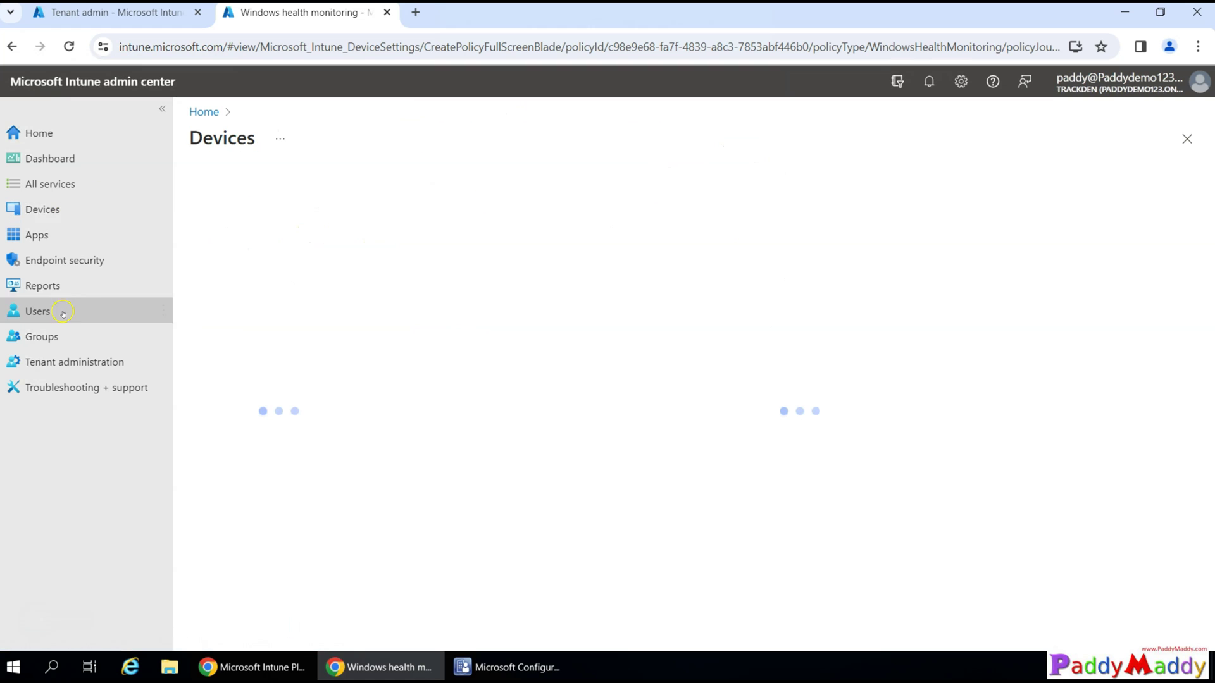
click(74, 295)
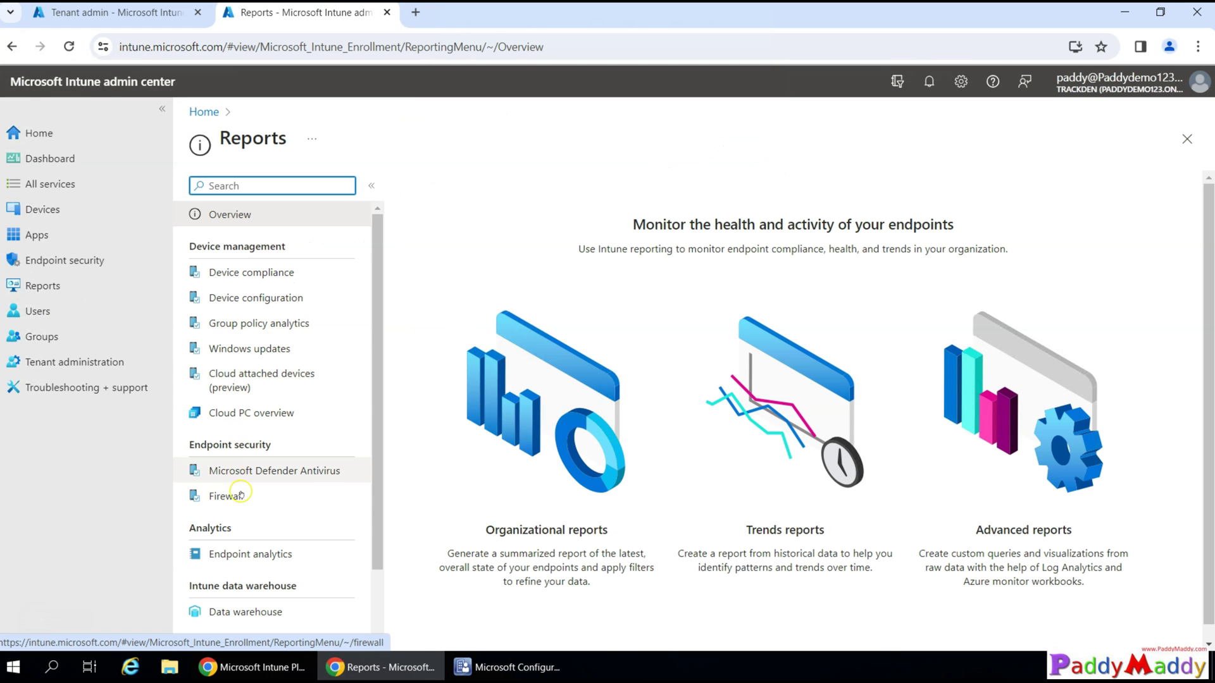
click(239, 555)
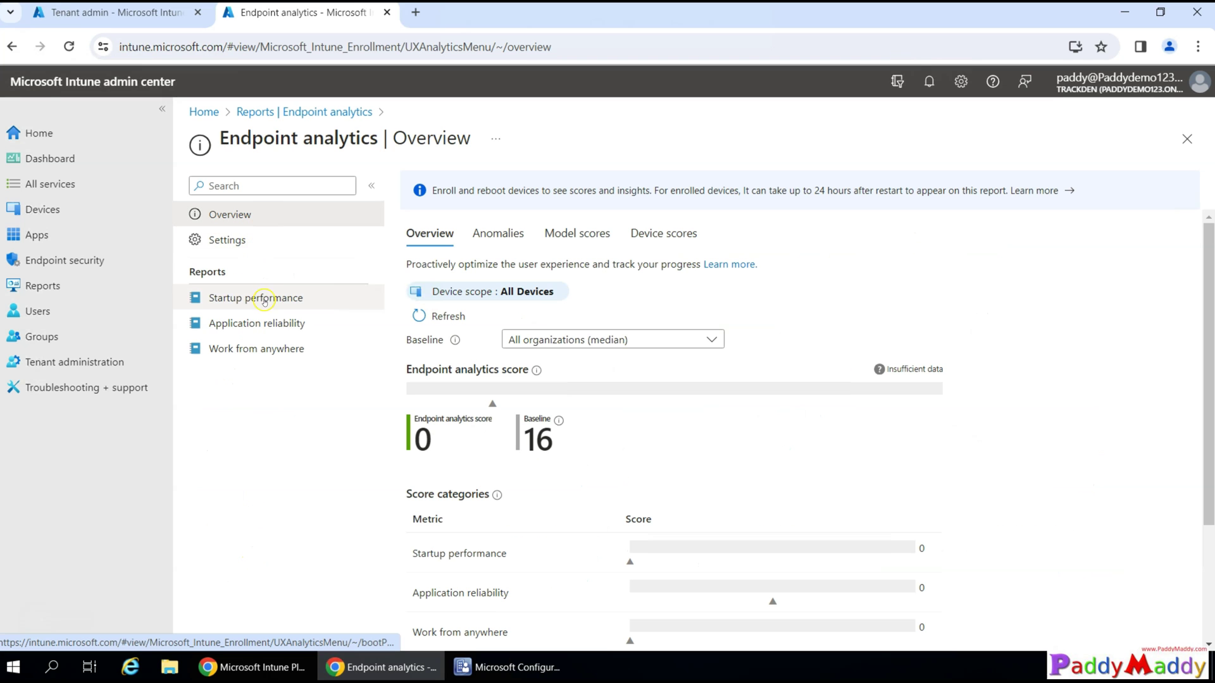
click(212, 294)
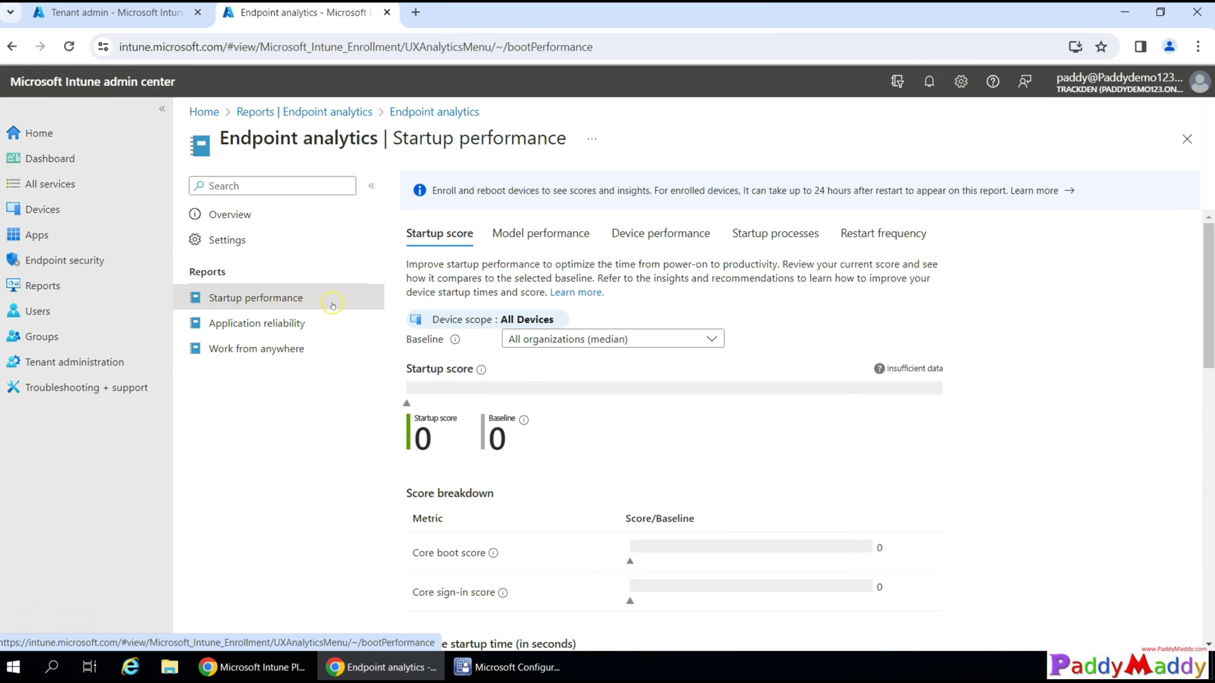
click(282, 324)
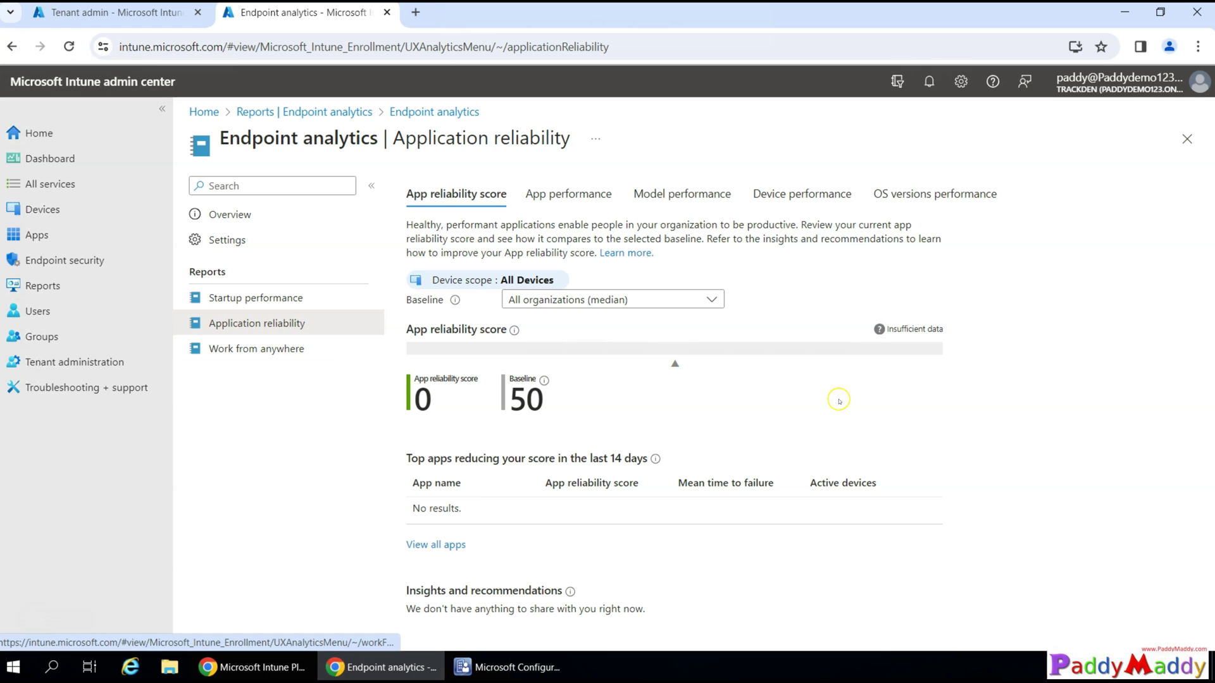
Step: Open the Work from anywhere report
click(215, 352)
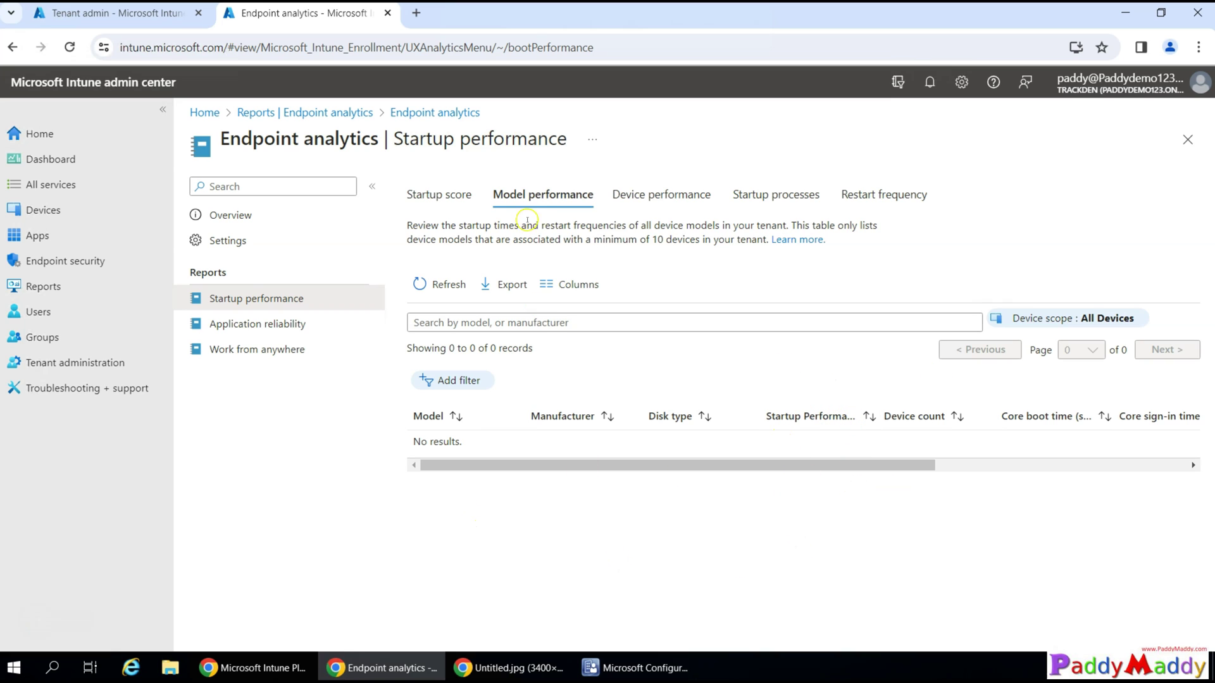
Step: View the per-device, Startup processes and Restart frequency tabs, then open Application reliability
click(639, 201)
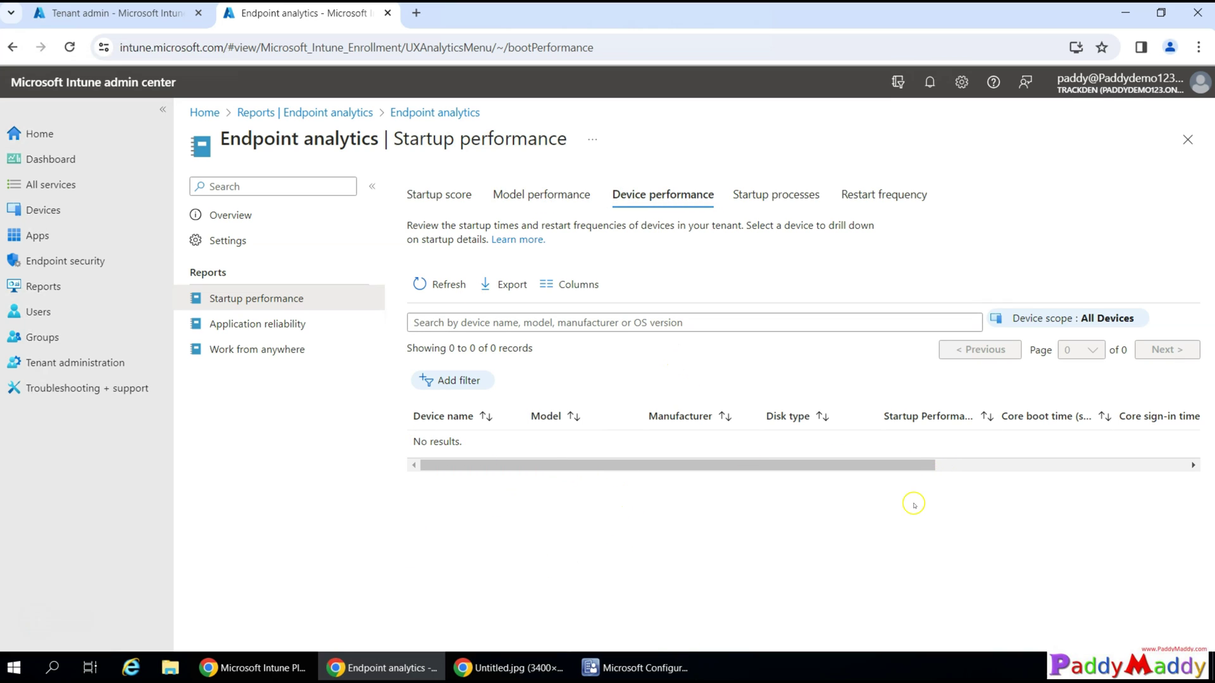
drag(933, 466, 1185, 464)
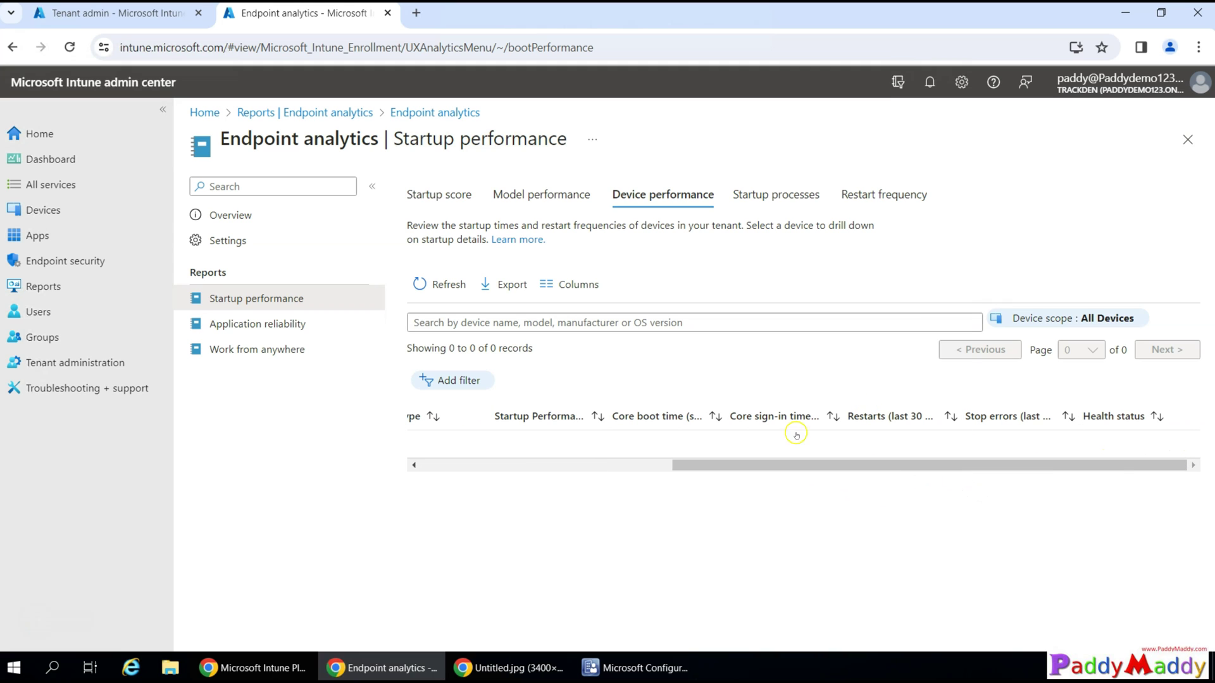
click(791, 189)
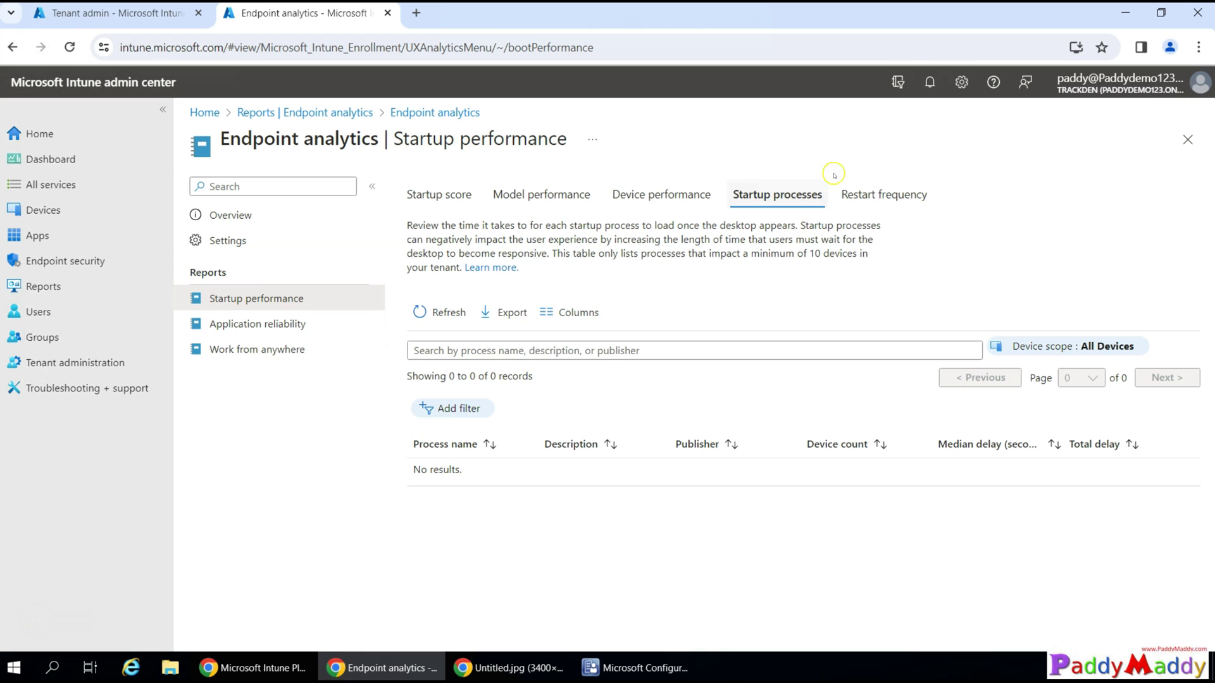
click(885, 193)
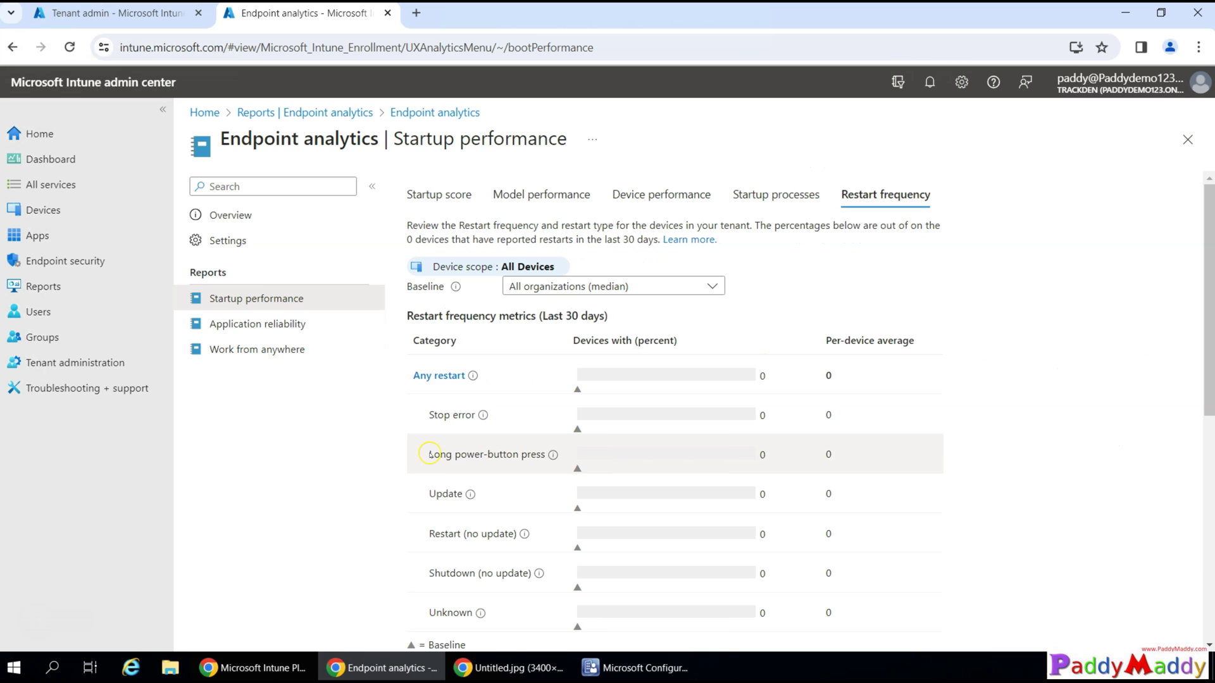
scroll(553, 496, down, 6)
scroll(551, 503, down, 1)
scroll(542, 515, up, 7)
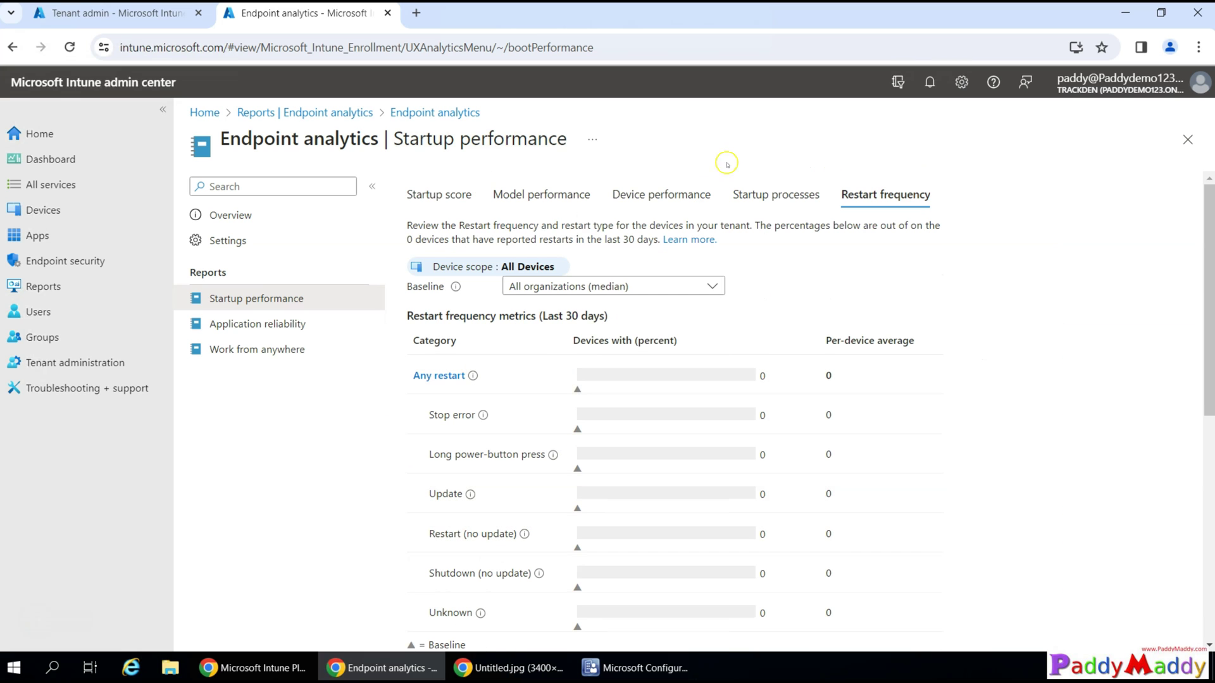
click(767, 201)
click(889, 195)
click(271, 323)
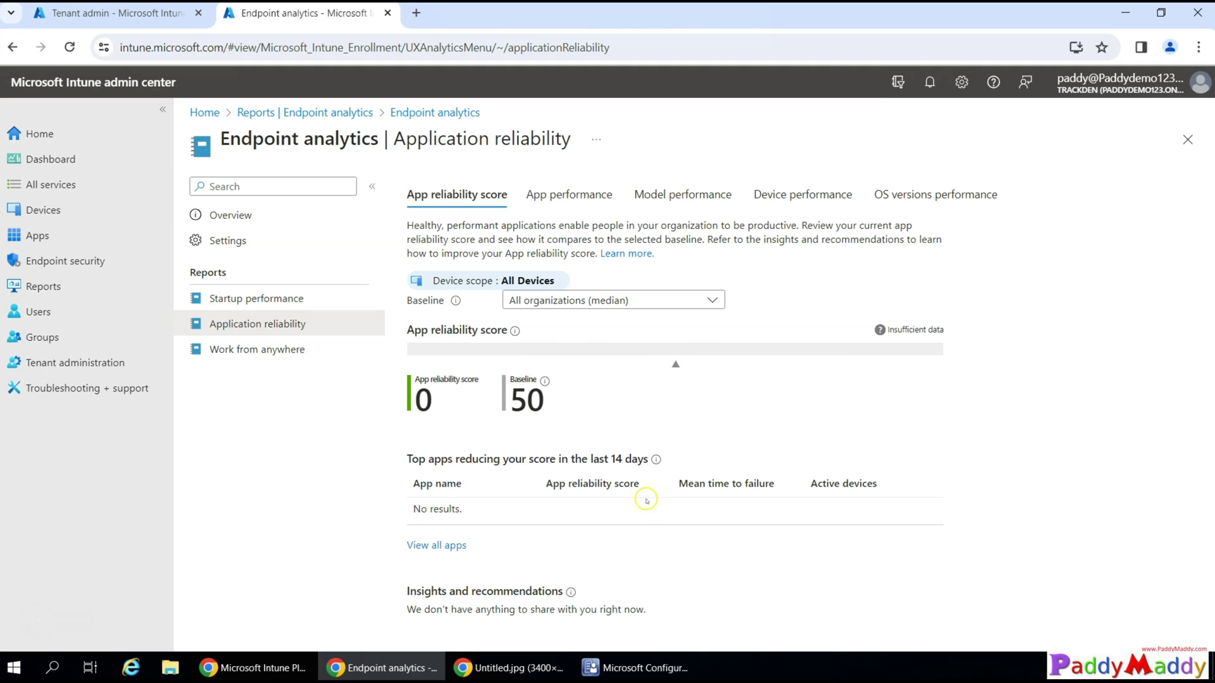
Step: Review the App, Model and OS versions performance tabs, then return to the App reliability score
click(591, 204)
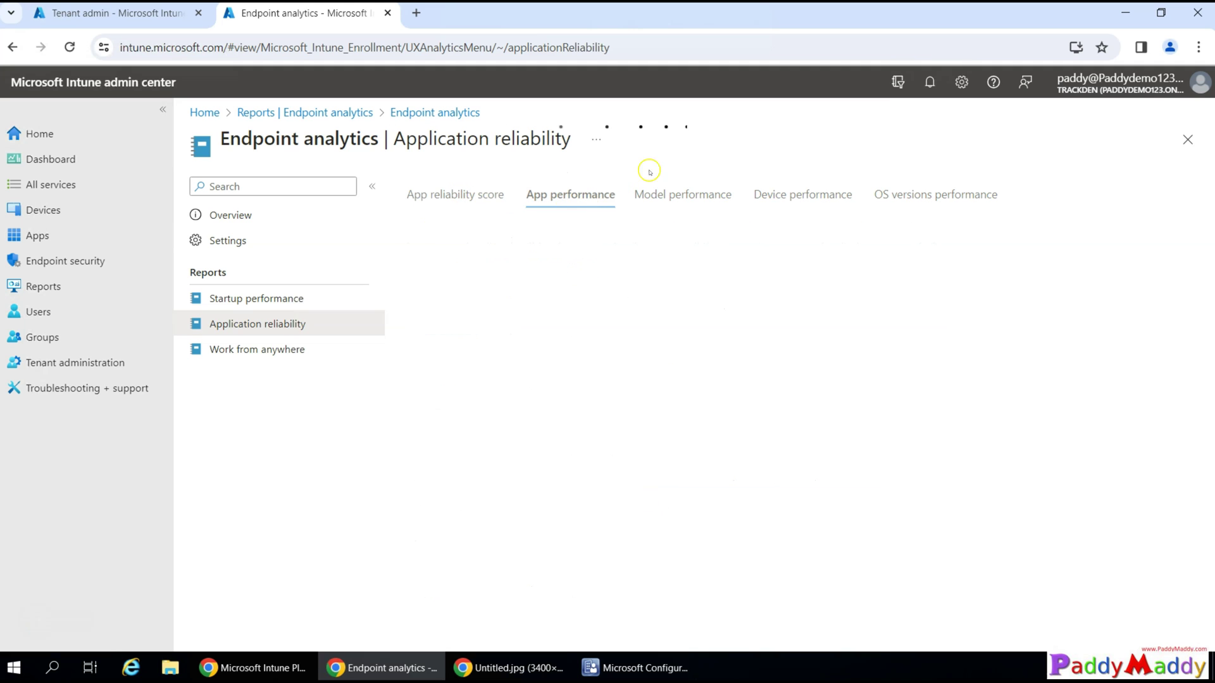
click(688, 204)
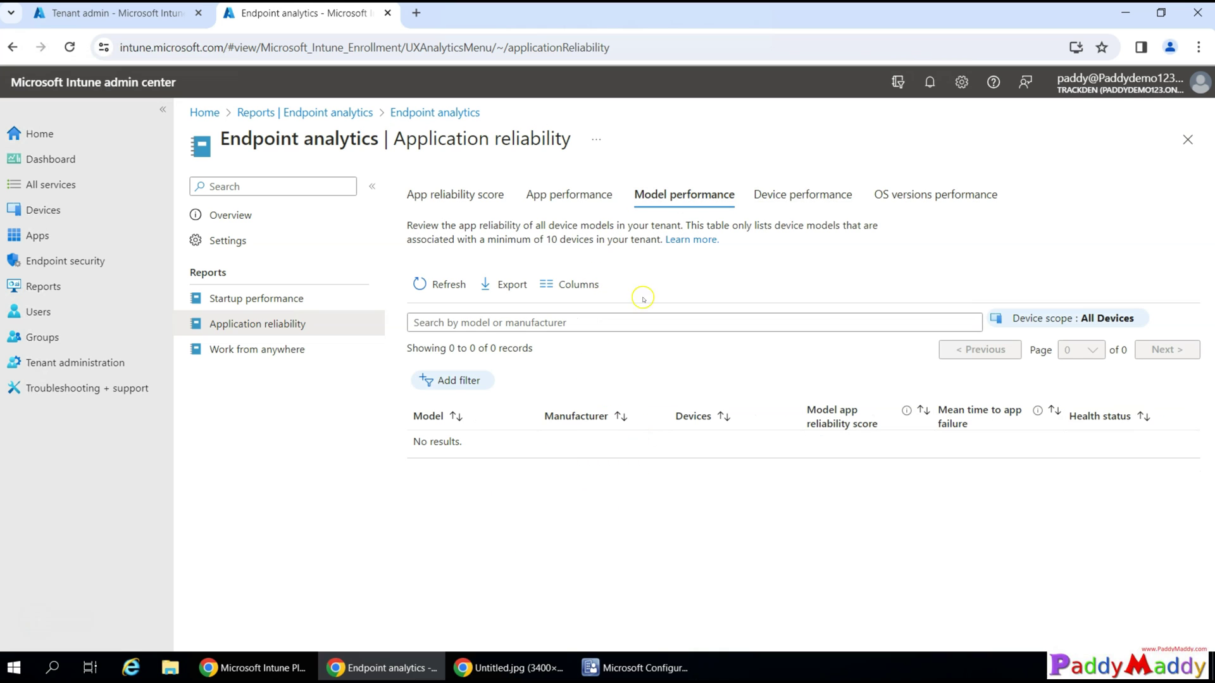
click(936, 194)
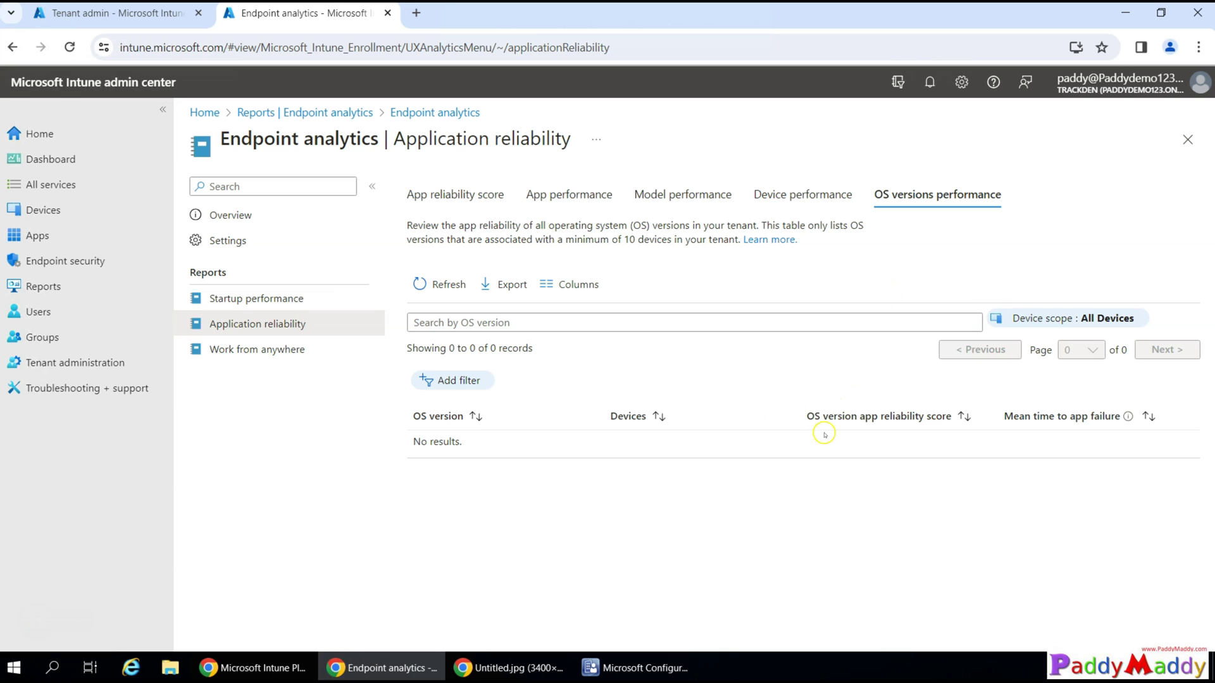
click(441, 193)
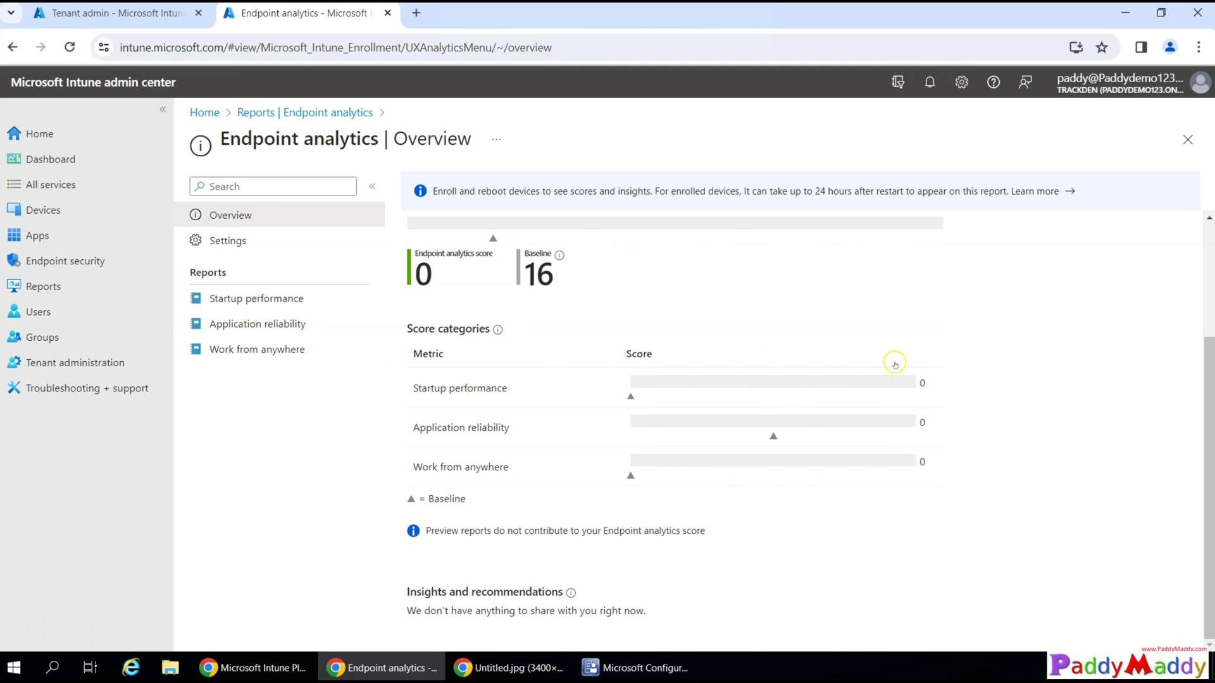
Step: Open Work from anywhere, highlight the unavailable-baselines note, then view the Windows and Cloud identity tabs
click(252, 355)
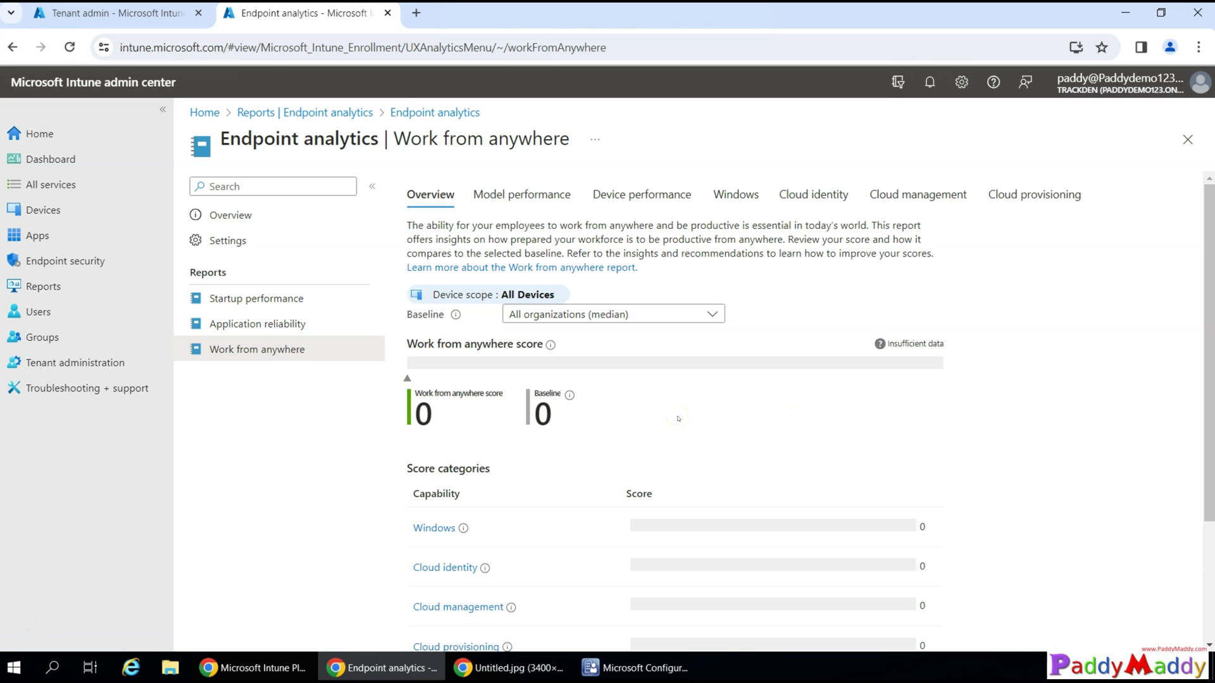
scroll(571, 474, down, 3)
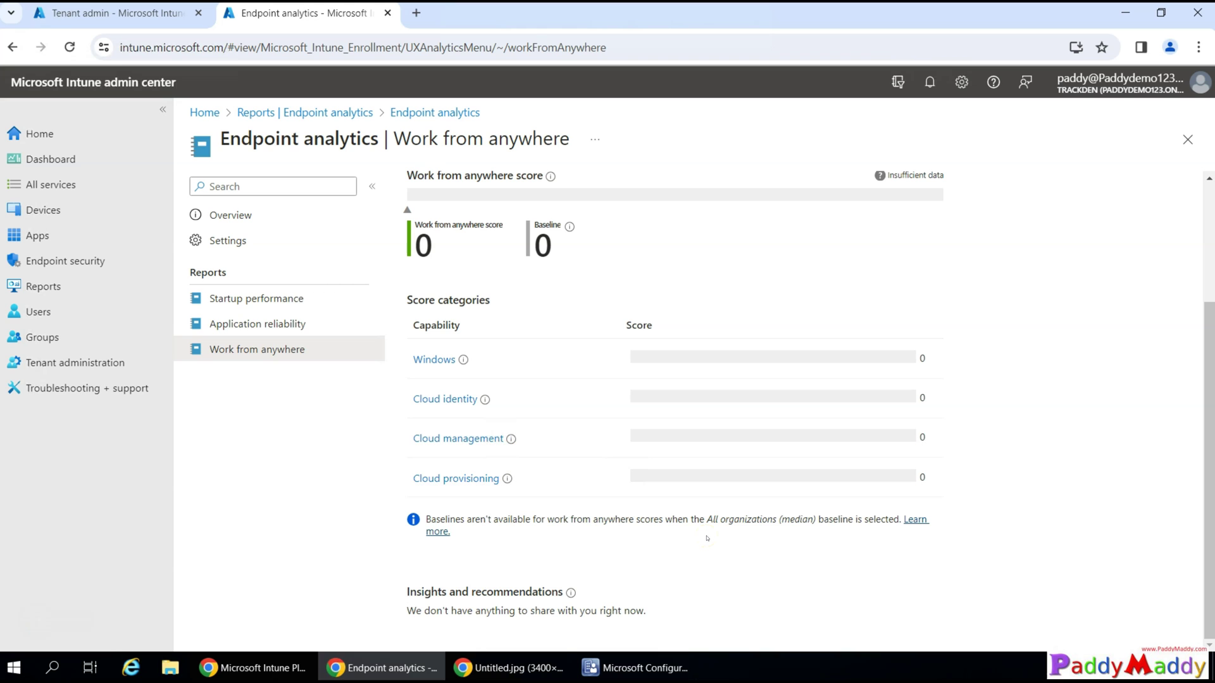
drag(620, 520, 767, 520)
scroll(734, 372, up, 3)
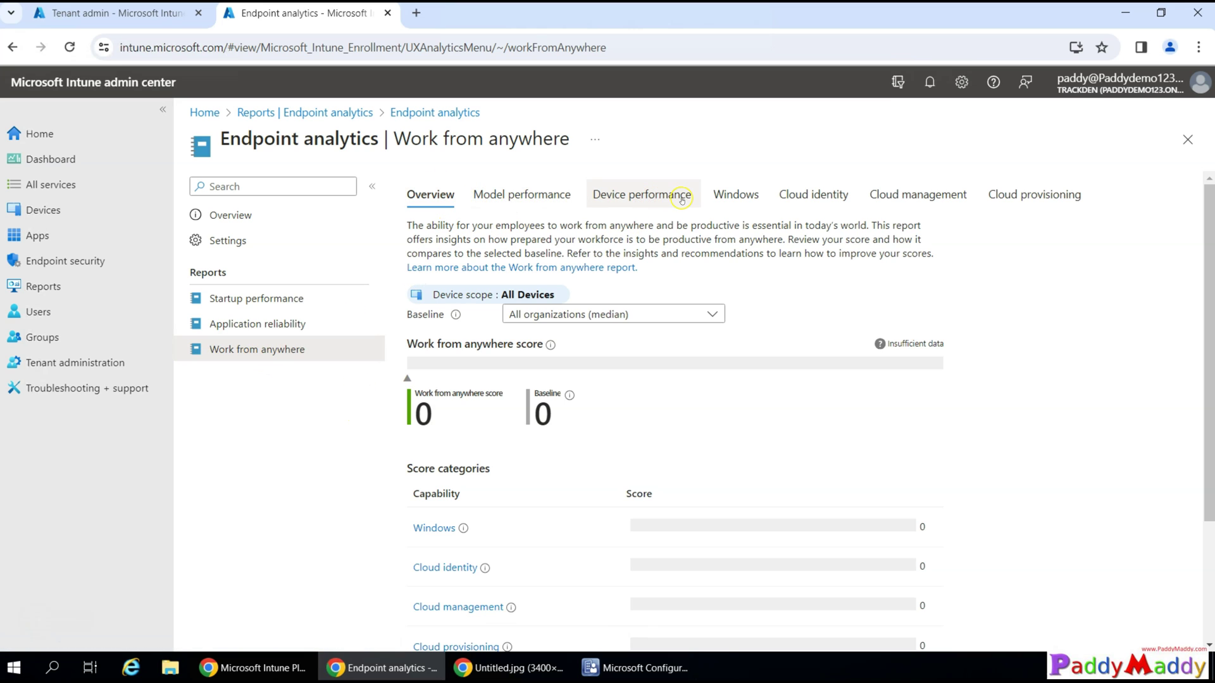
click(745, 199)
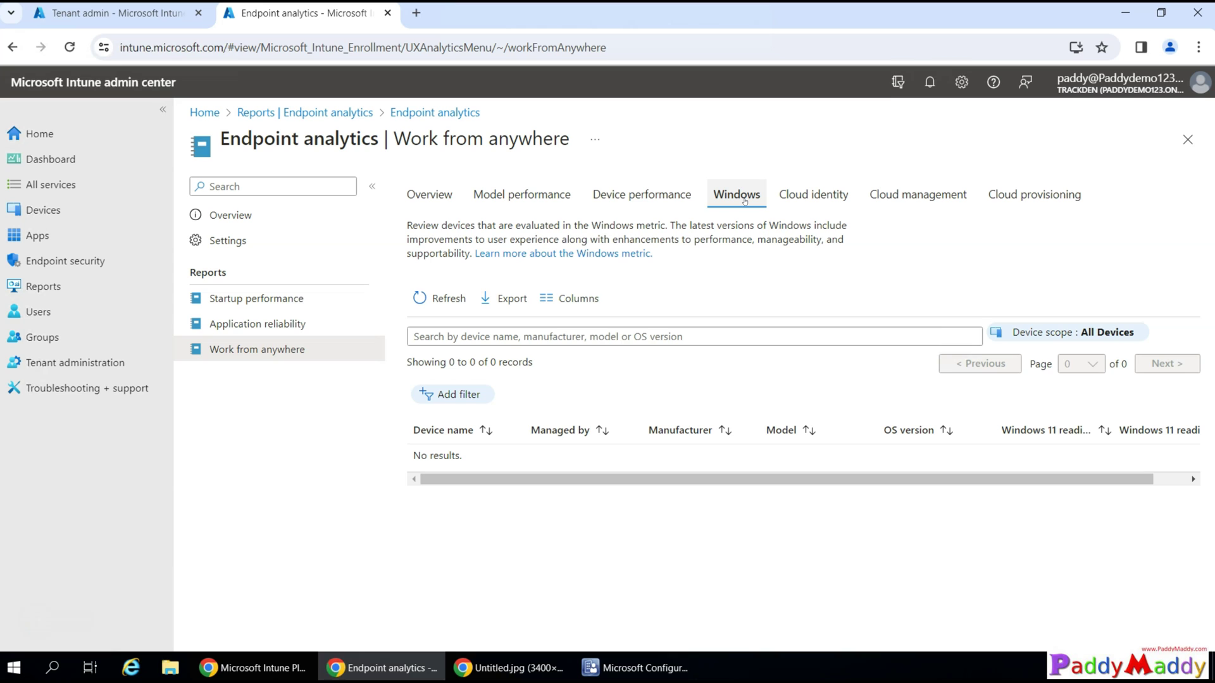
click(816, 196)
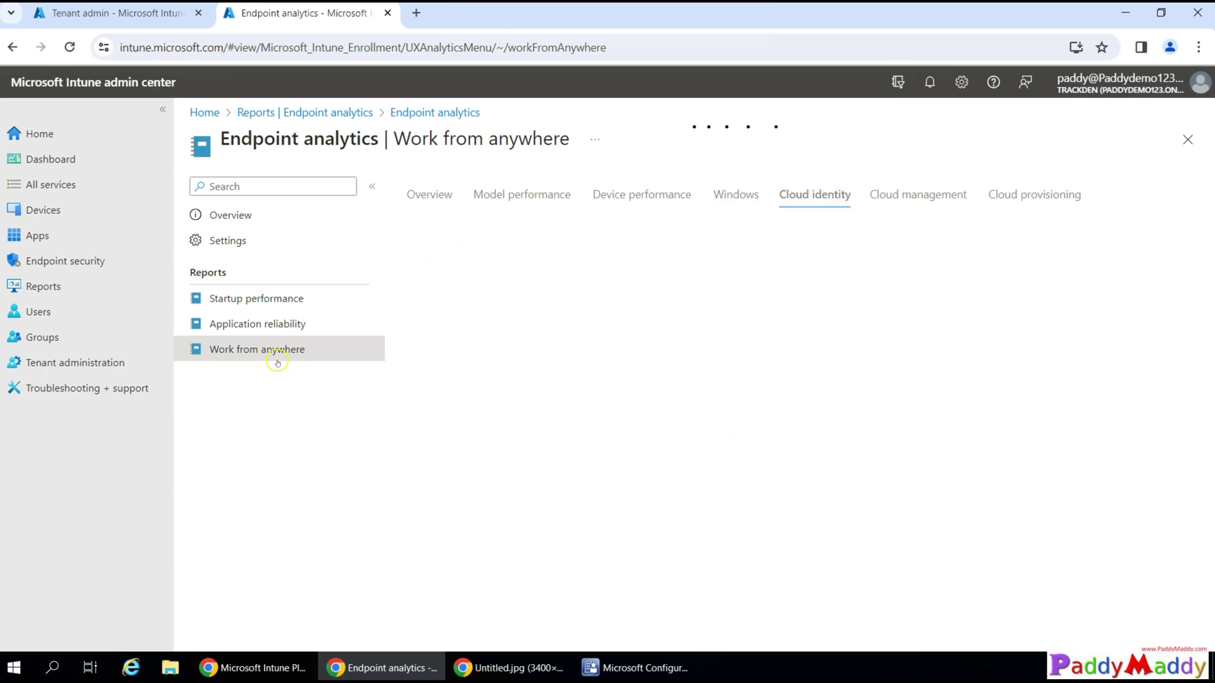
Step: Open Endpoint analytics Settings and highlight the Intune data collection policy's Connected status
click(249, 215)
click(245, 242)
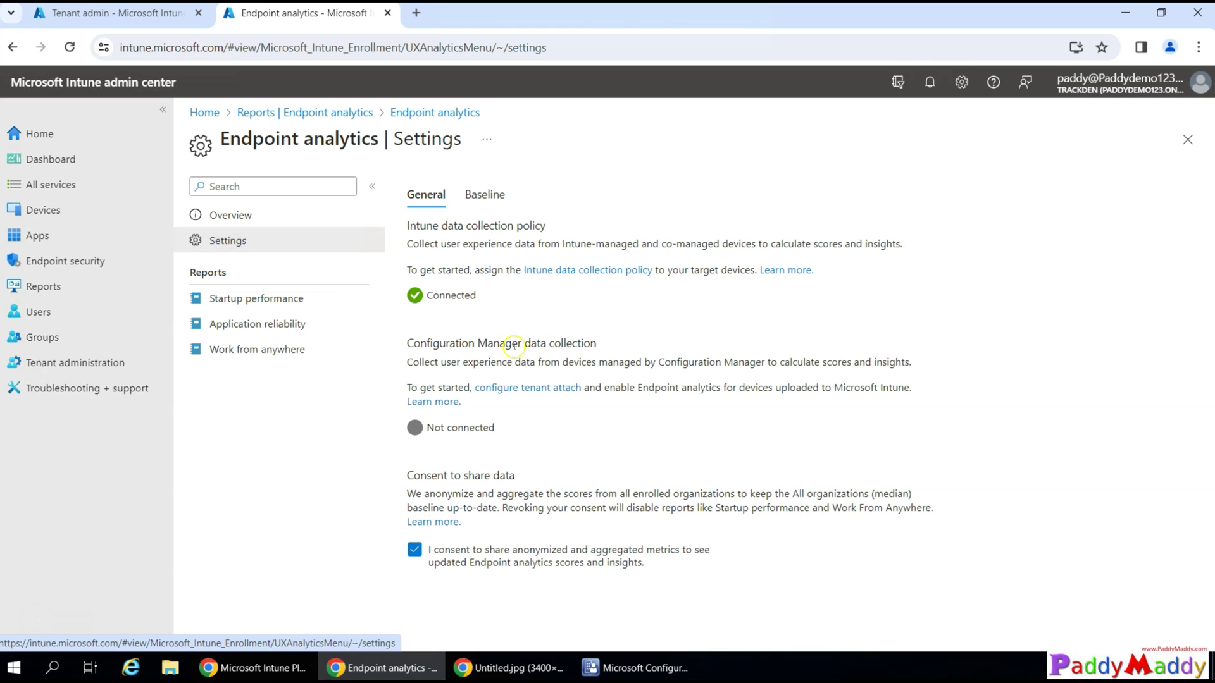
drag(415, 226, 559, 237)
drag(434, 294, 513, 296)
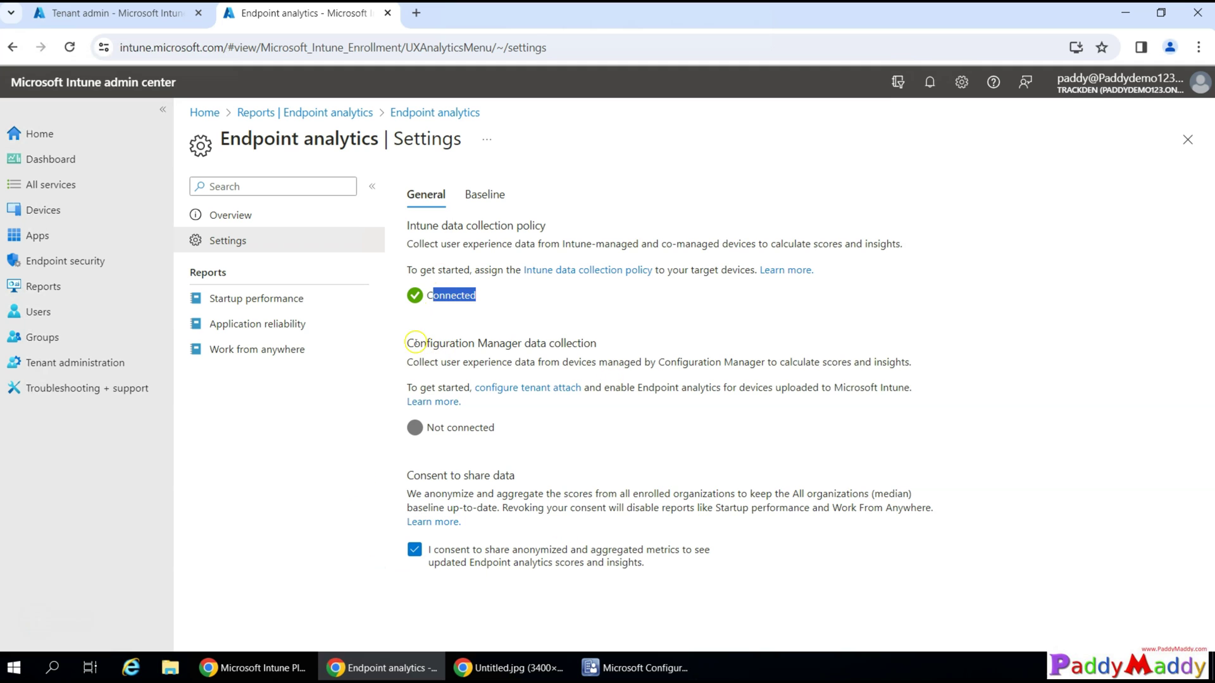
Step: Highlight the Configuration Manager data collection section, which shows Not connected
mouse_move(410, 343)
mouse_down()
mouse_move(556, 345)
mouse_move(751, 374)
mouse_move(873, 366)
mouse_move(908, 382)
mouse_move(905, 362)
mouse_move(918, 362)
mouse_move(930, 388)
mouse_move(409, 355)
mouse_move(407, 341)
mouse_up()
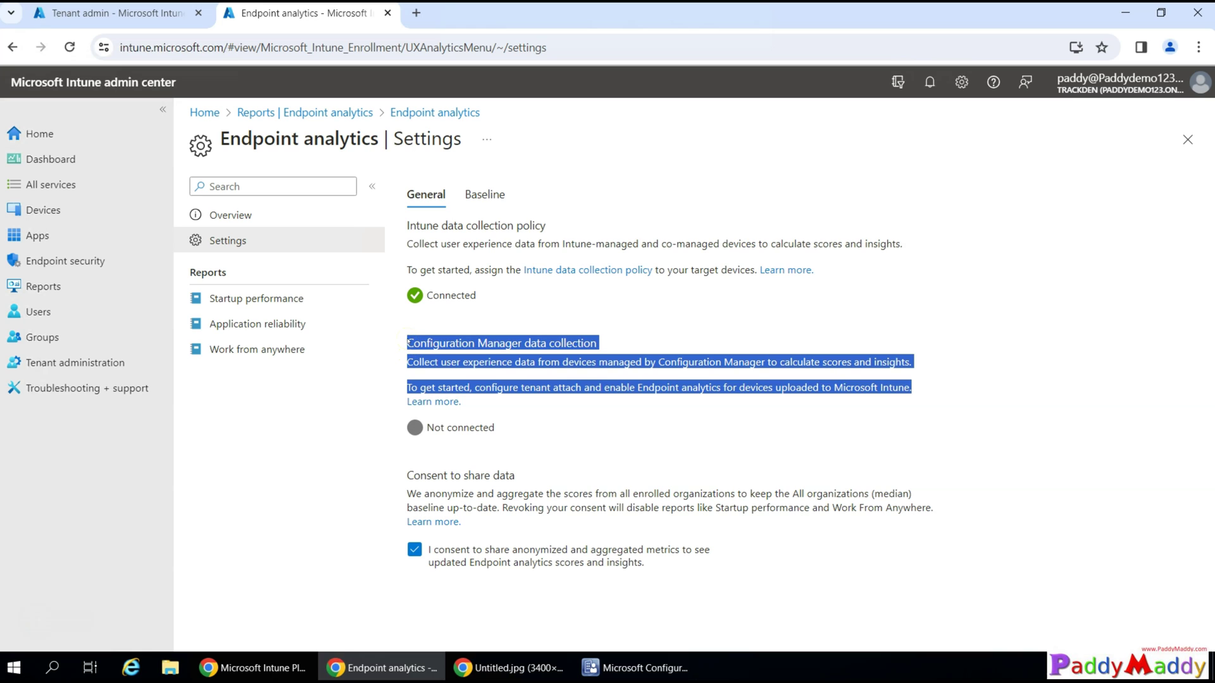
mouse_move(408, 343)
mouse_down()
mouse_move(409, 358)
mouse_move(407, 343)
mouse_up()
click(462, 355)
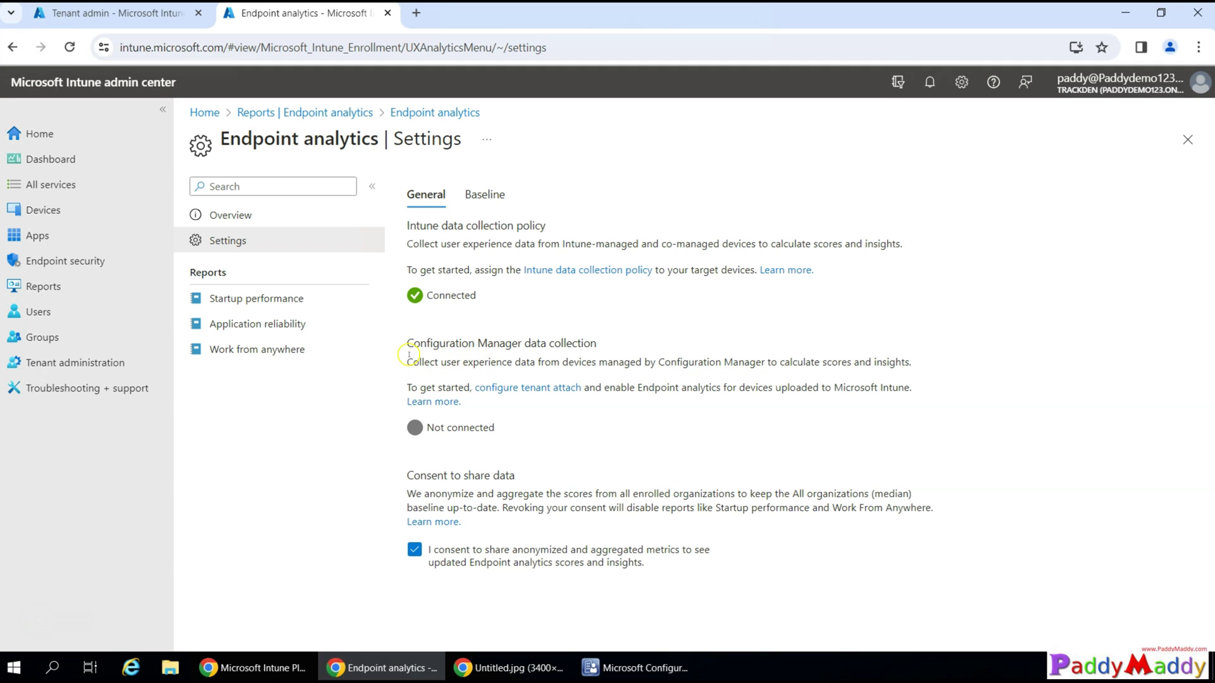
drag(408, 342, 912, 389)
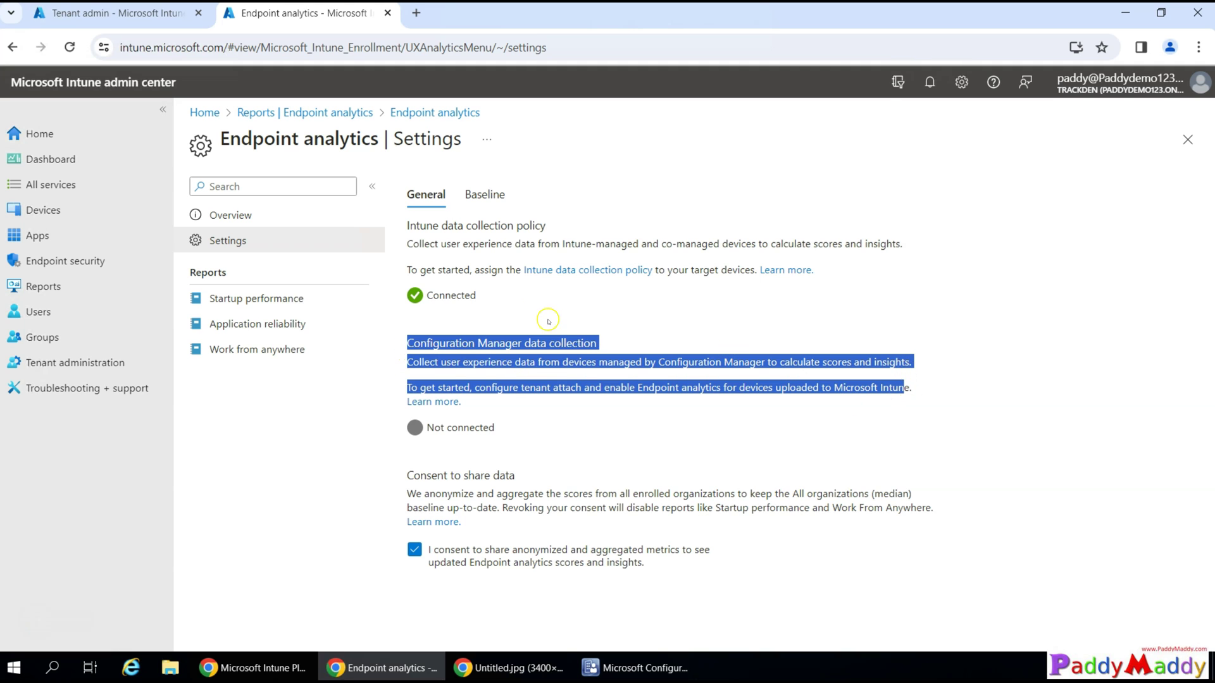
click(446, 347)
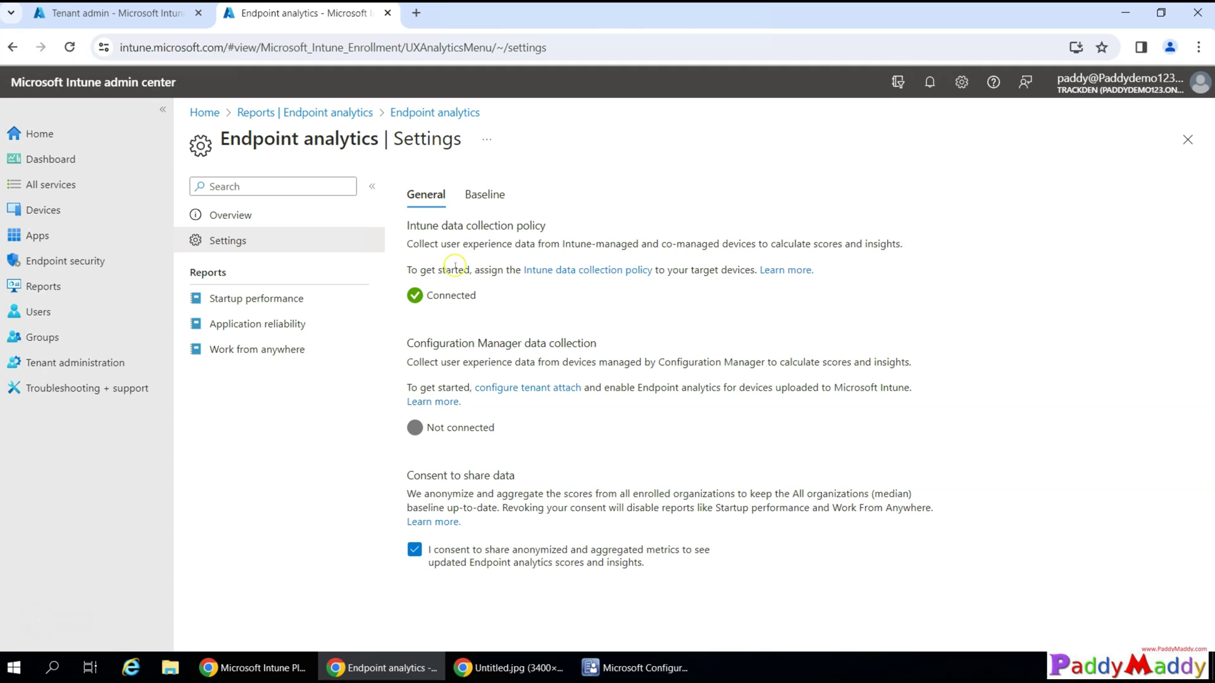
Step: On the Baseline tab, move the baseline regression threshold slider from 10 to 20
click(485, 195)
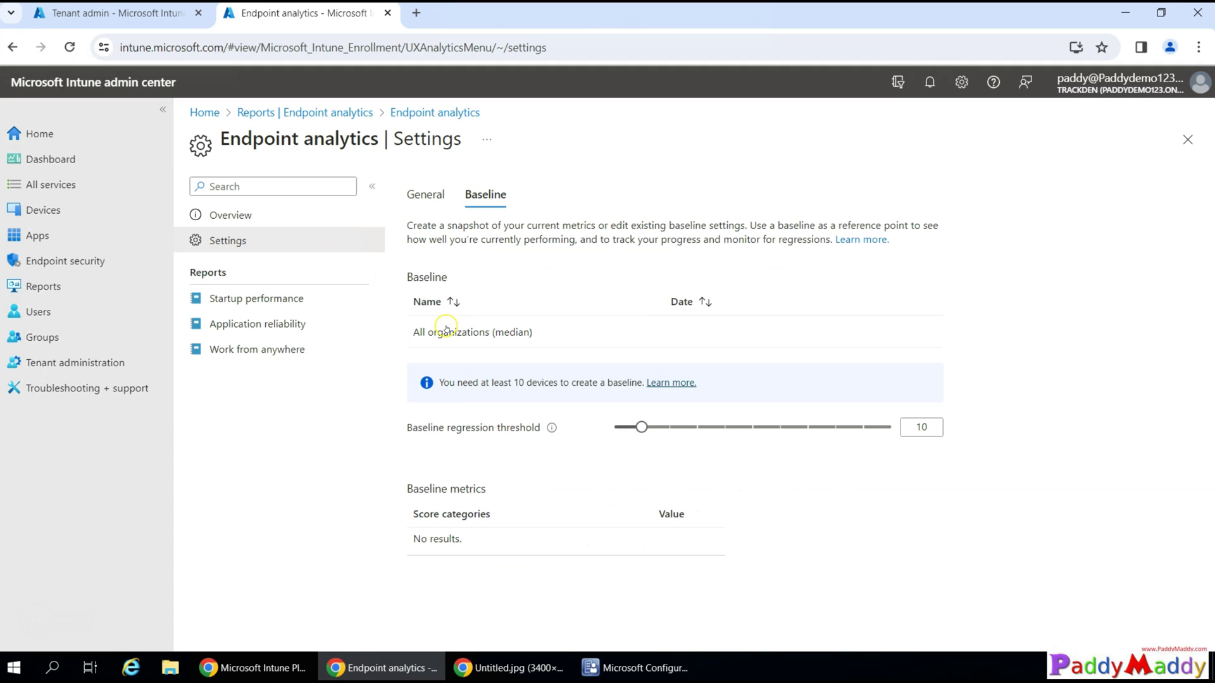
drag(642, 428, 683, 445)
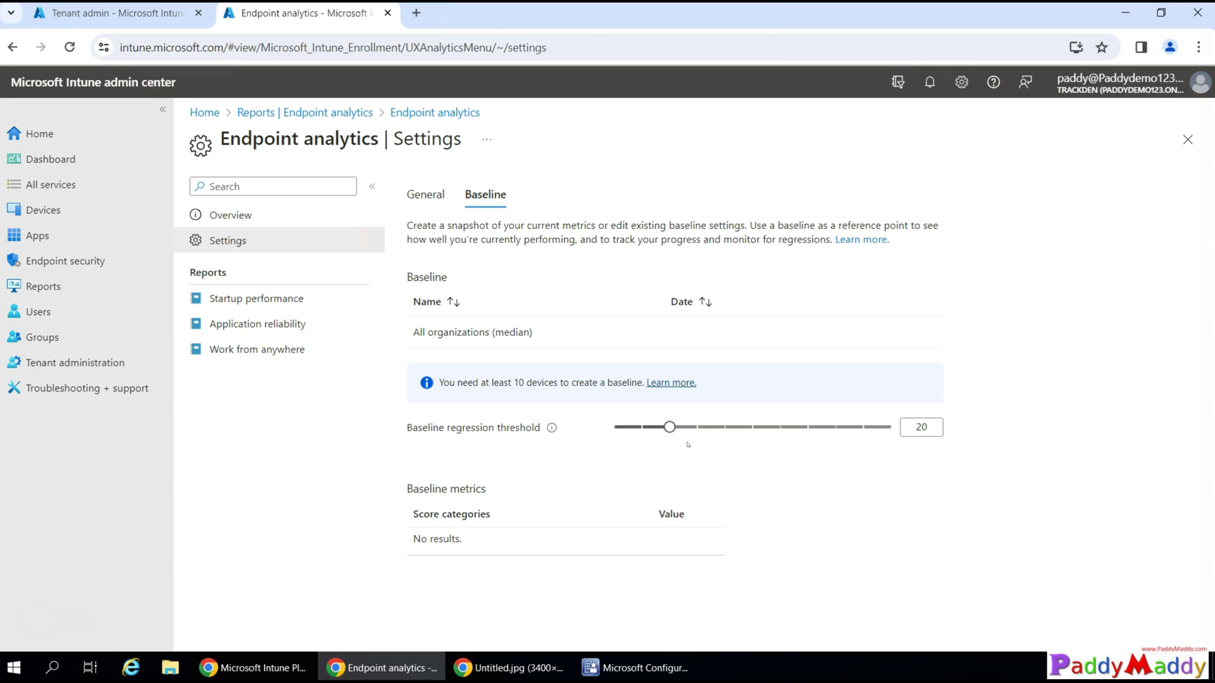